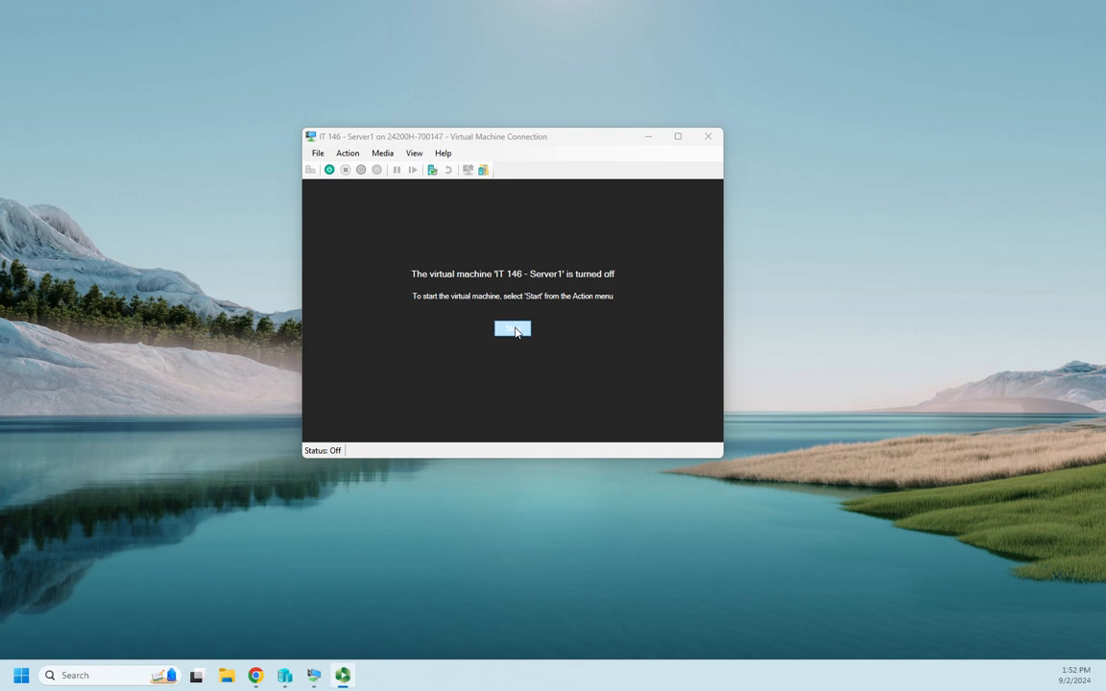
Step: Power on the IT 146 - Server1 virtual machine
click(514, 330)
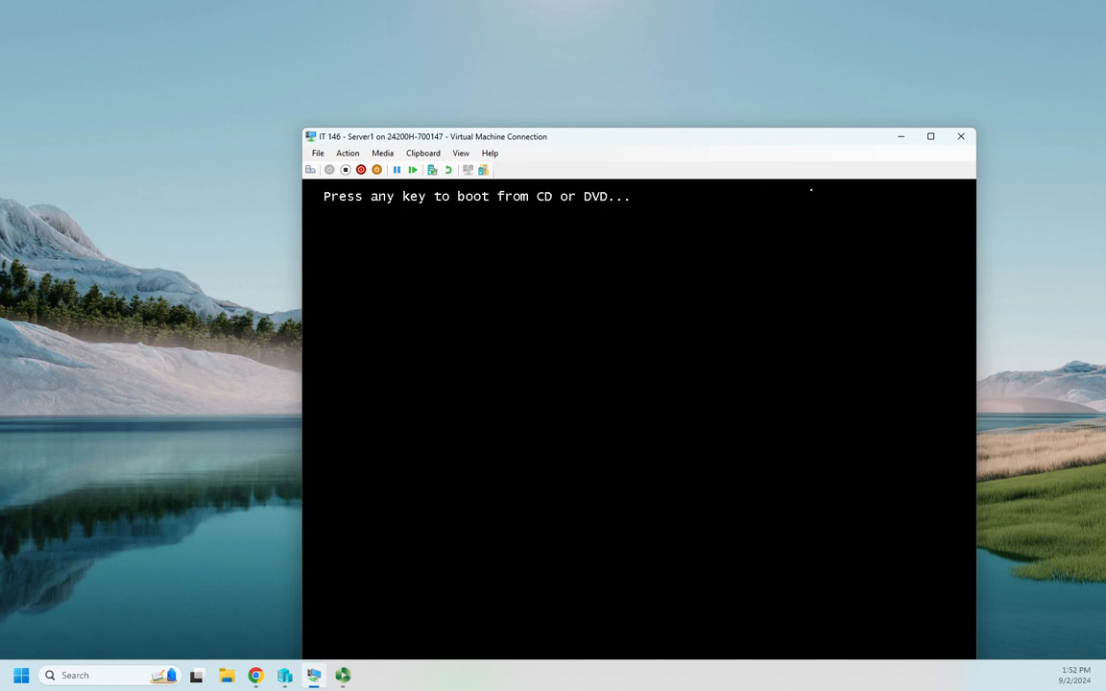
Step: Boot the VM from the installation DVD and maximize the connection window
key(Return)
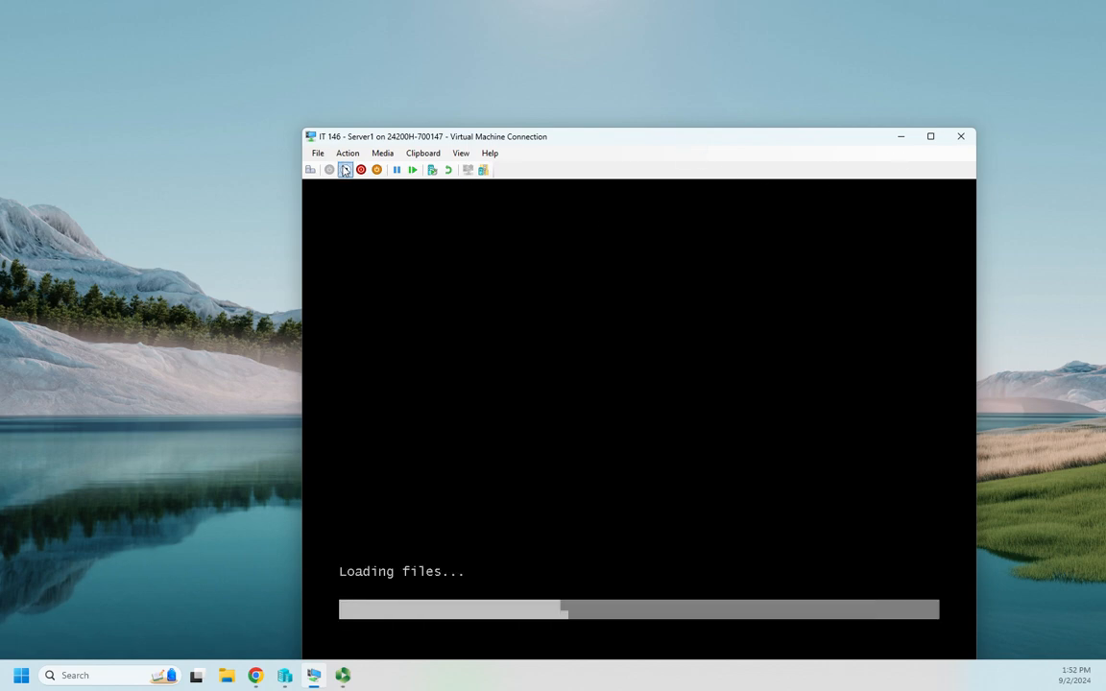
click(930, 137)
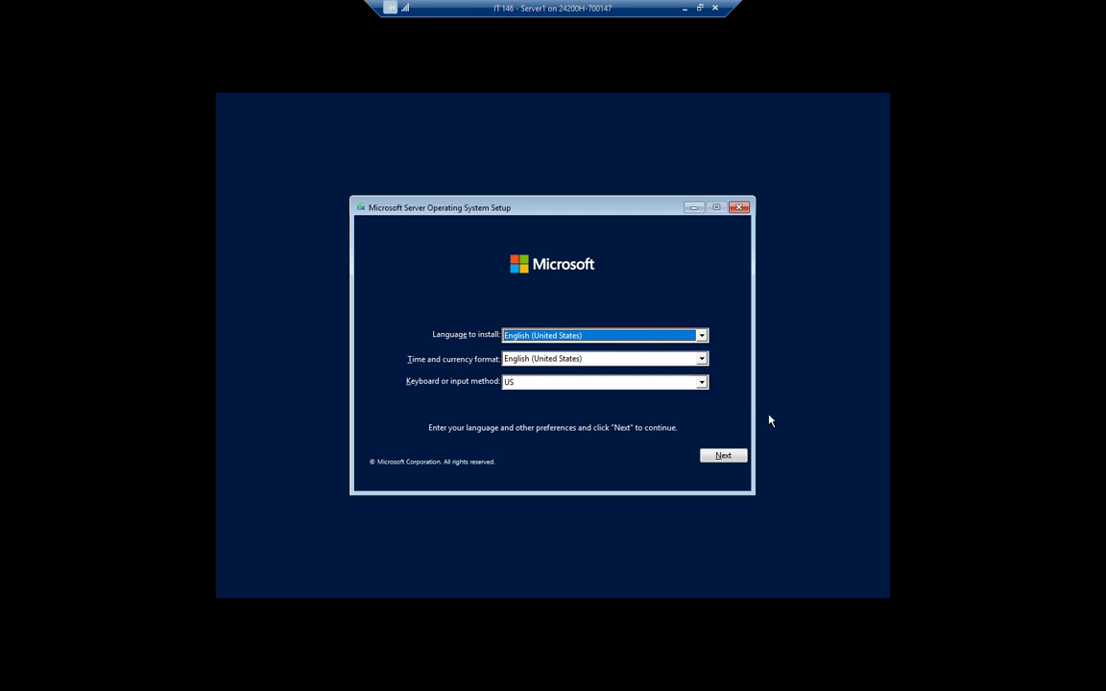
Step: Keep English (United States) language and time format with US keyboard, and continue
click(702, 335)
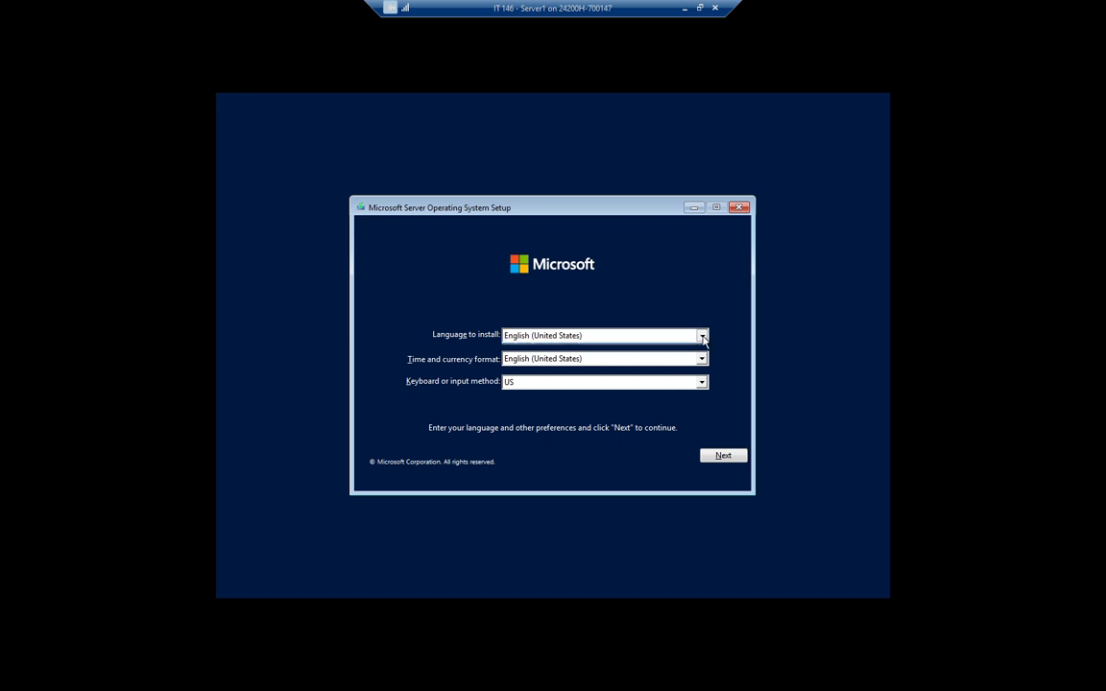
click(702, 335)
click(701, 358)
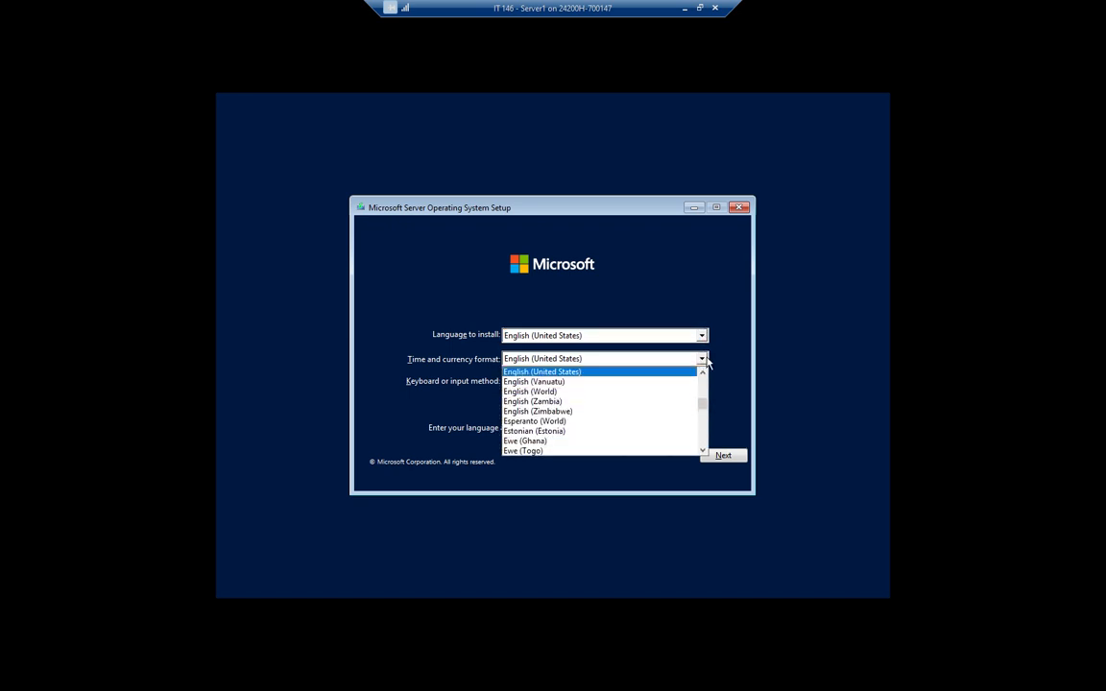
click(704, 359)
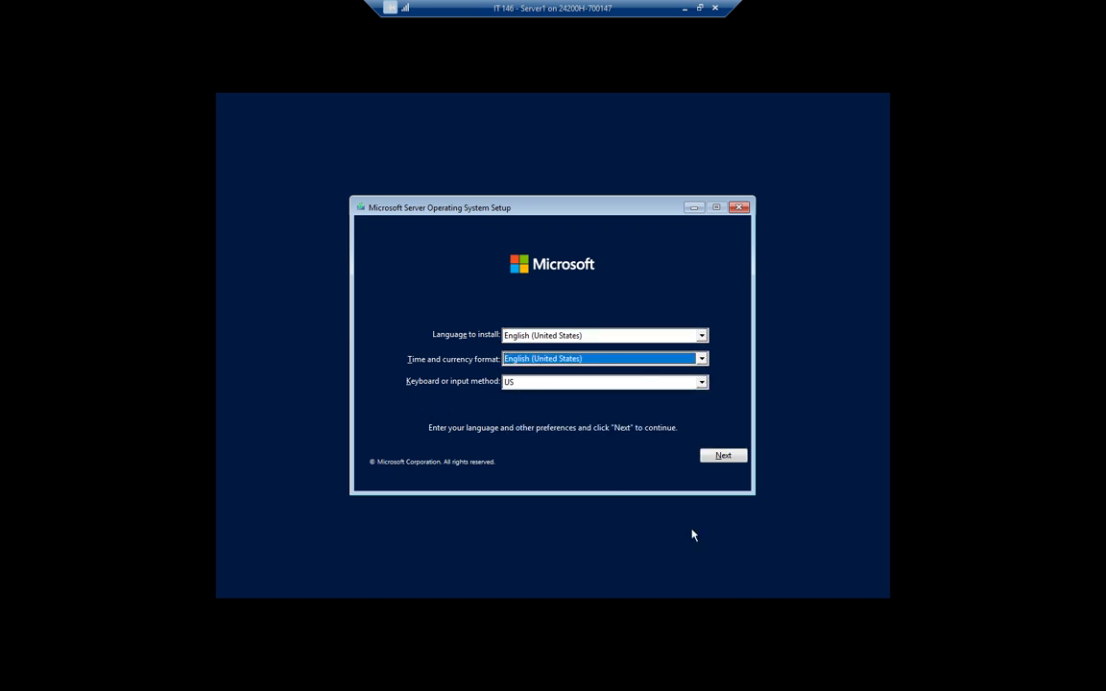
click(730, 458)
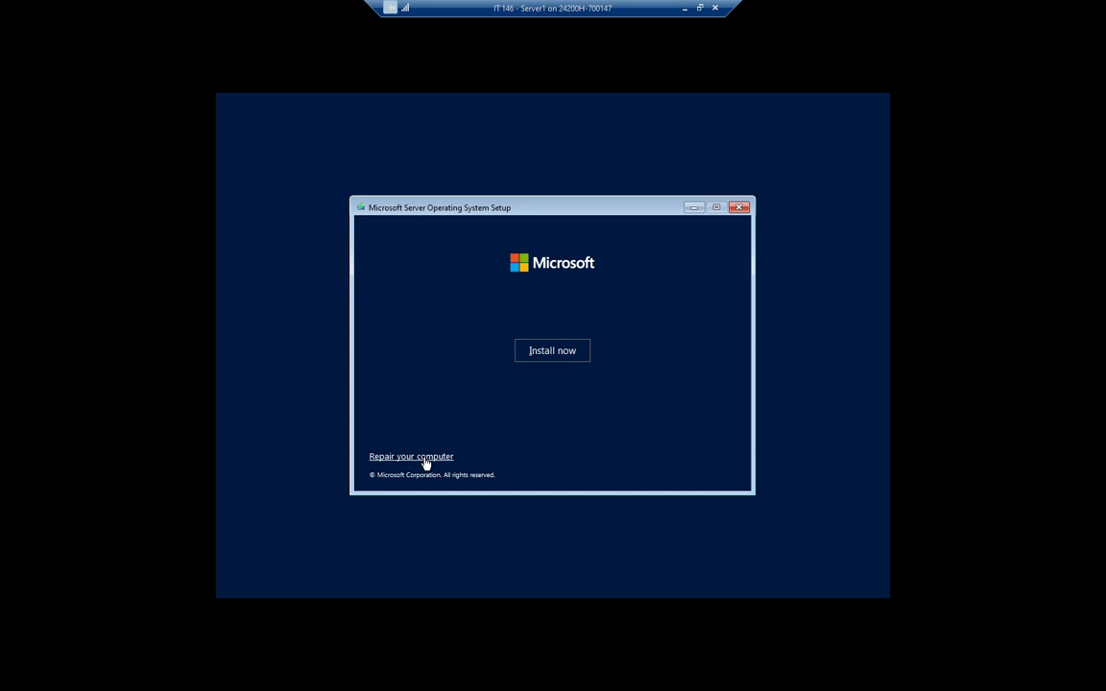
Step: Start the Windows Server installation with Install now
click(562, 355)
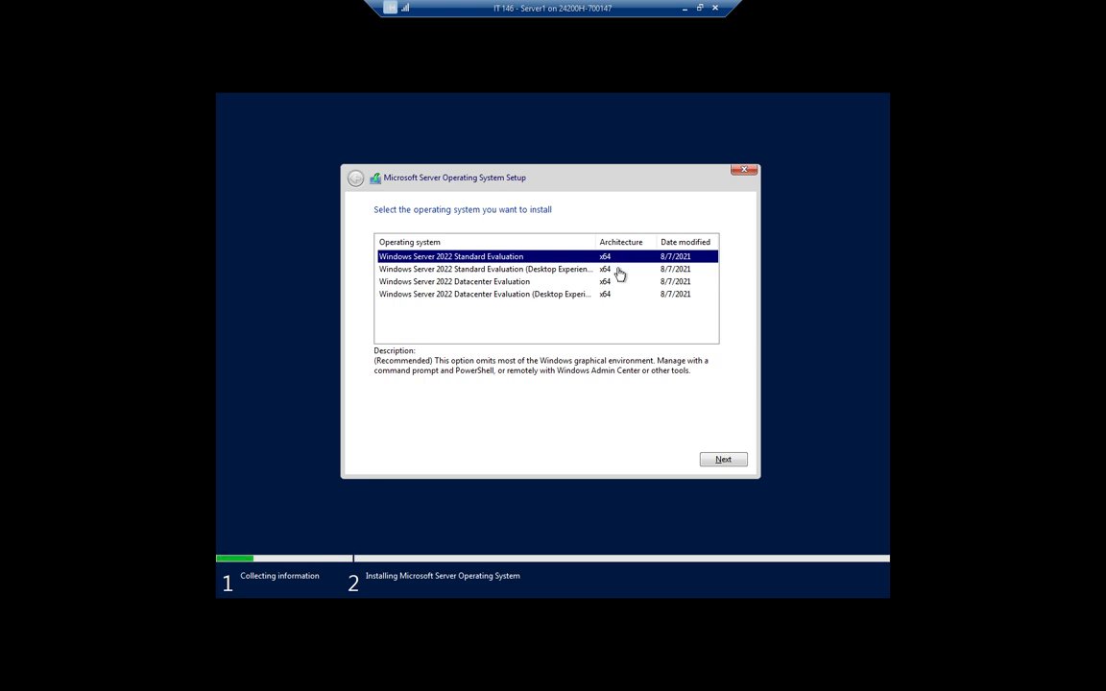
Step: Choose Windows Server 2022 Standard Evaluation (Desktop Experience) and continue
click(519, 270)
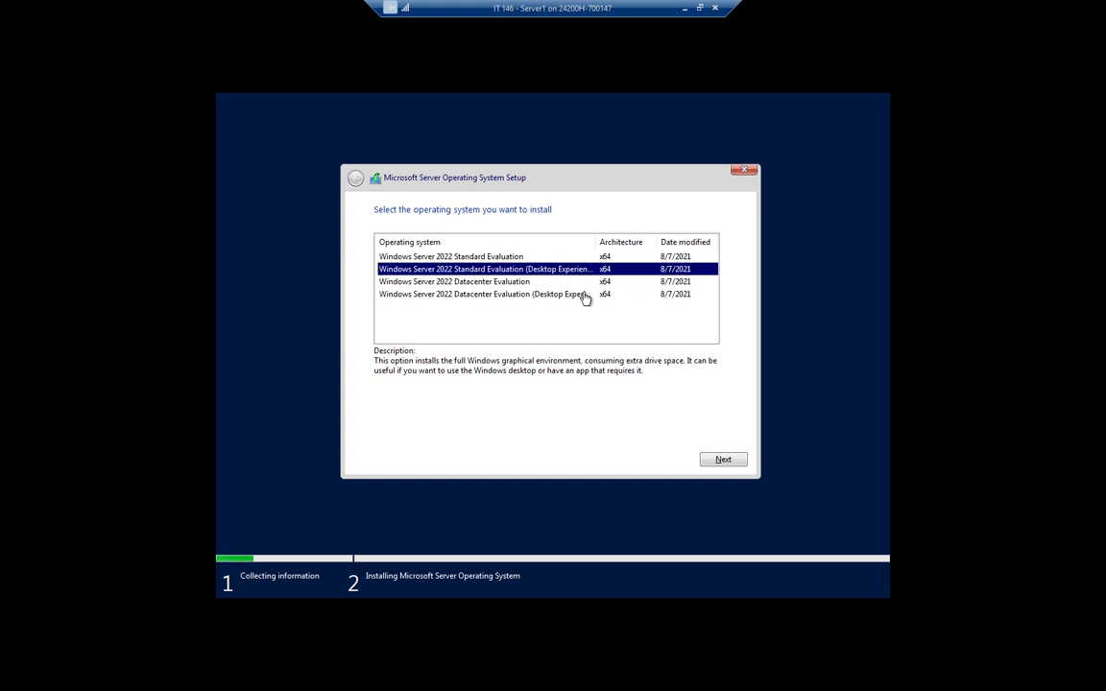
click(735, 459)
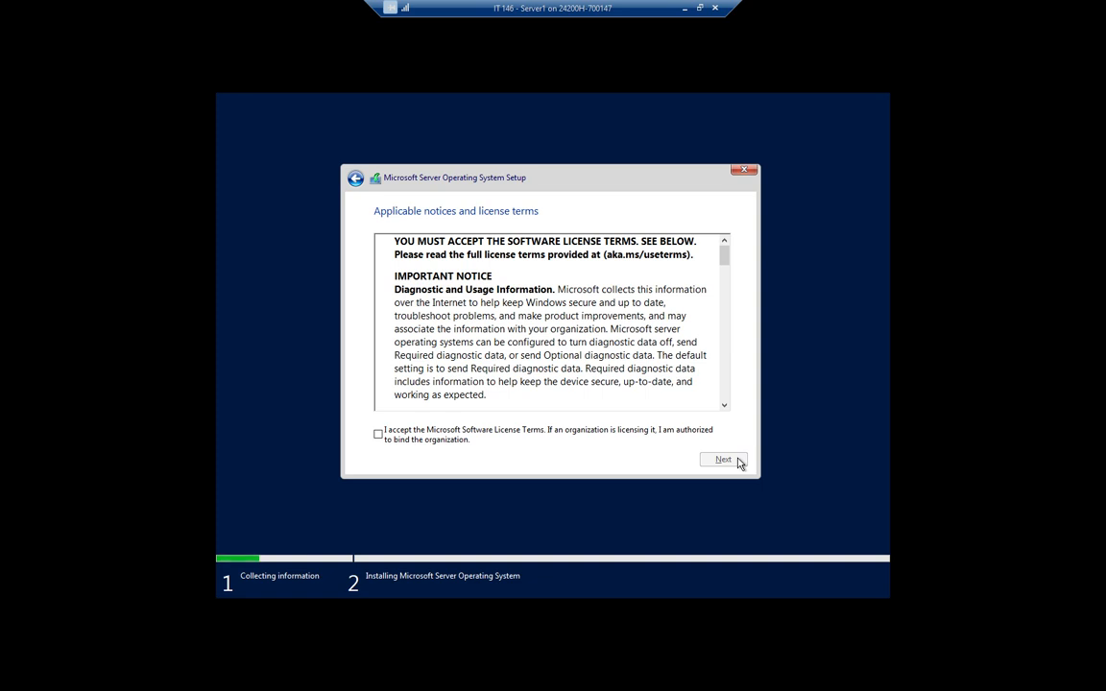
Step: Accept the license terms and pick Custom: Install Microsoft Server Operating System only
click(377, 434)
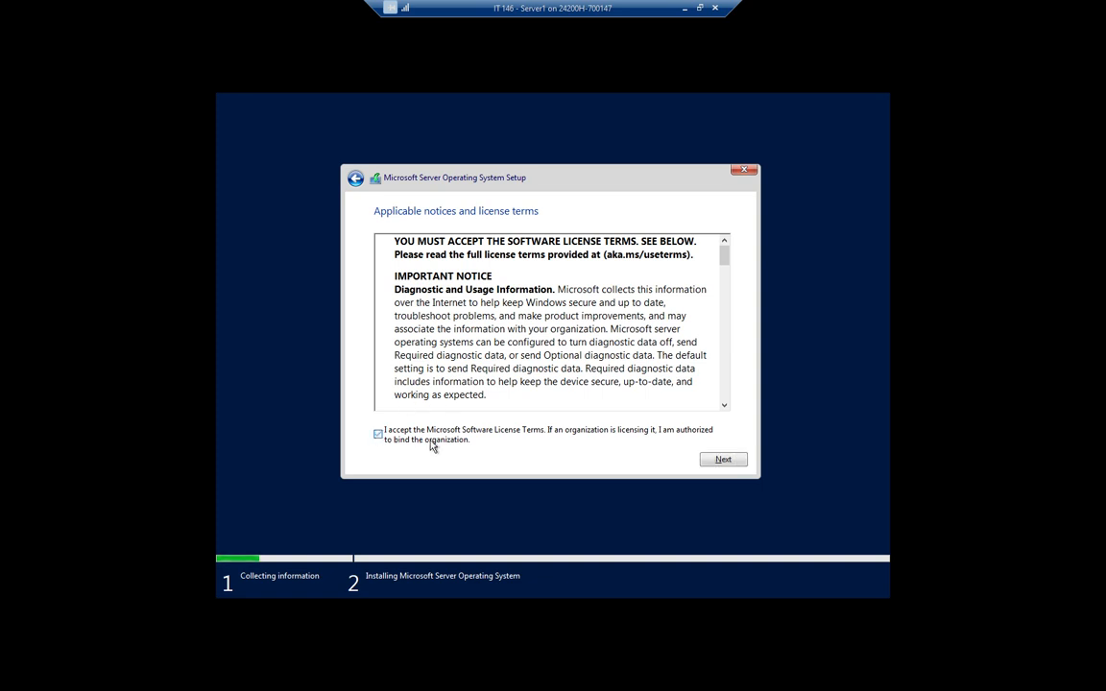
click(725, 460)
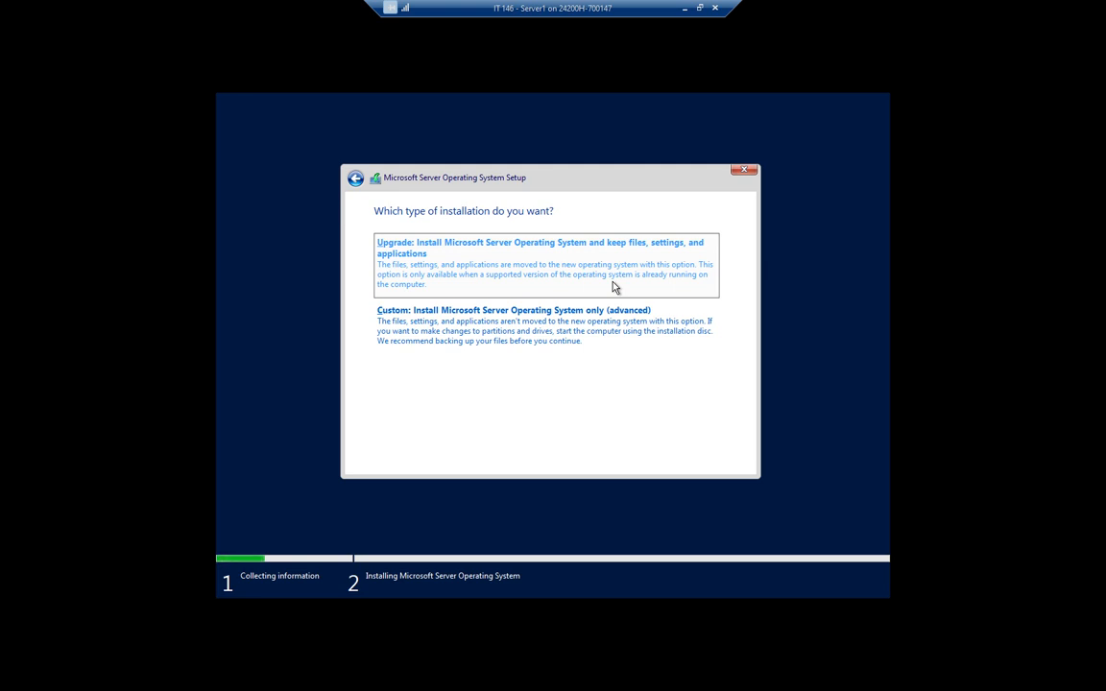
click(507, 324)
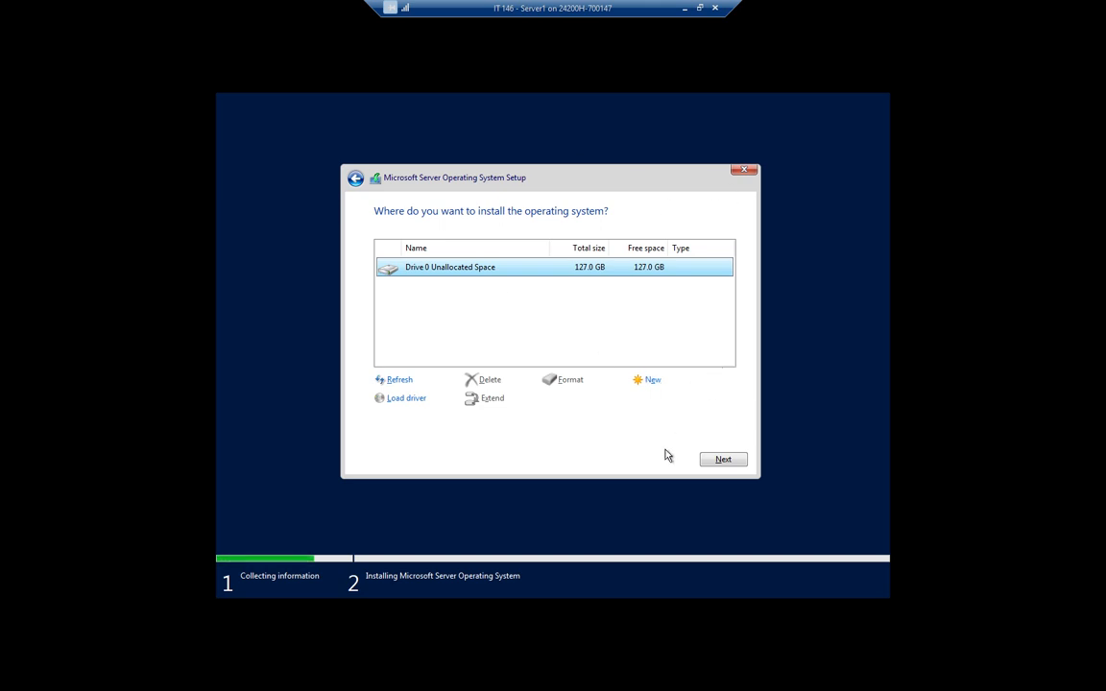
Step: Install Windows Server onto Drive 0's 127.0 GB unallocated space
click(725, 461)
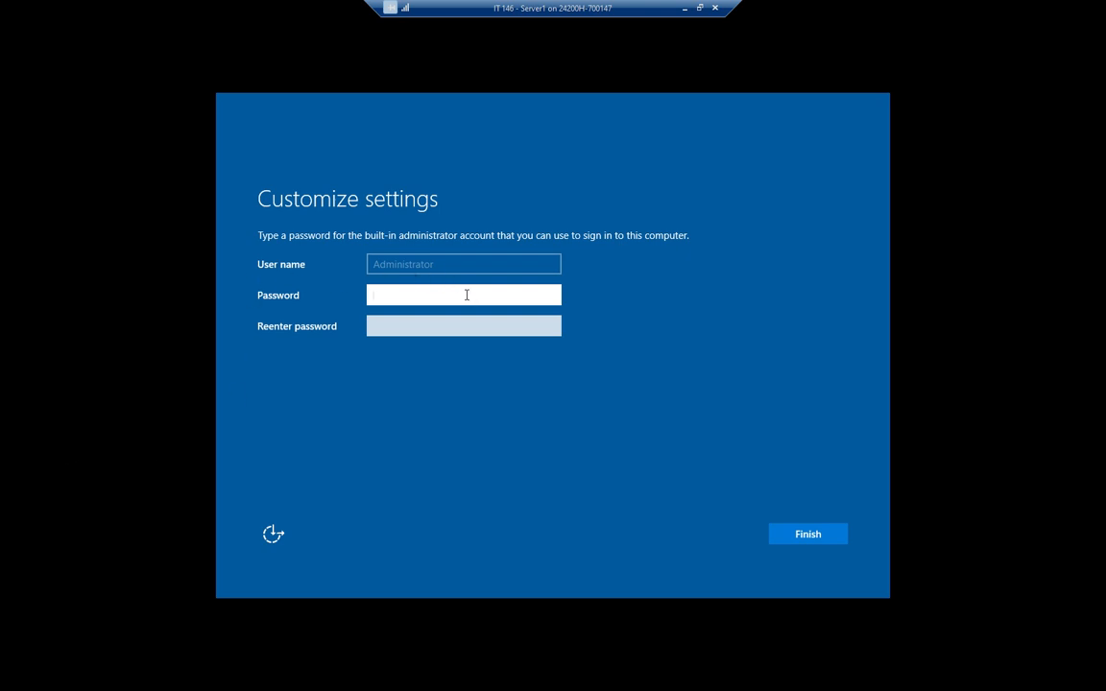
Step: Enter and confirm the built-in Administrator password, then finish setup
text(•••••••••)
key(Tab)
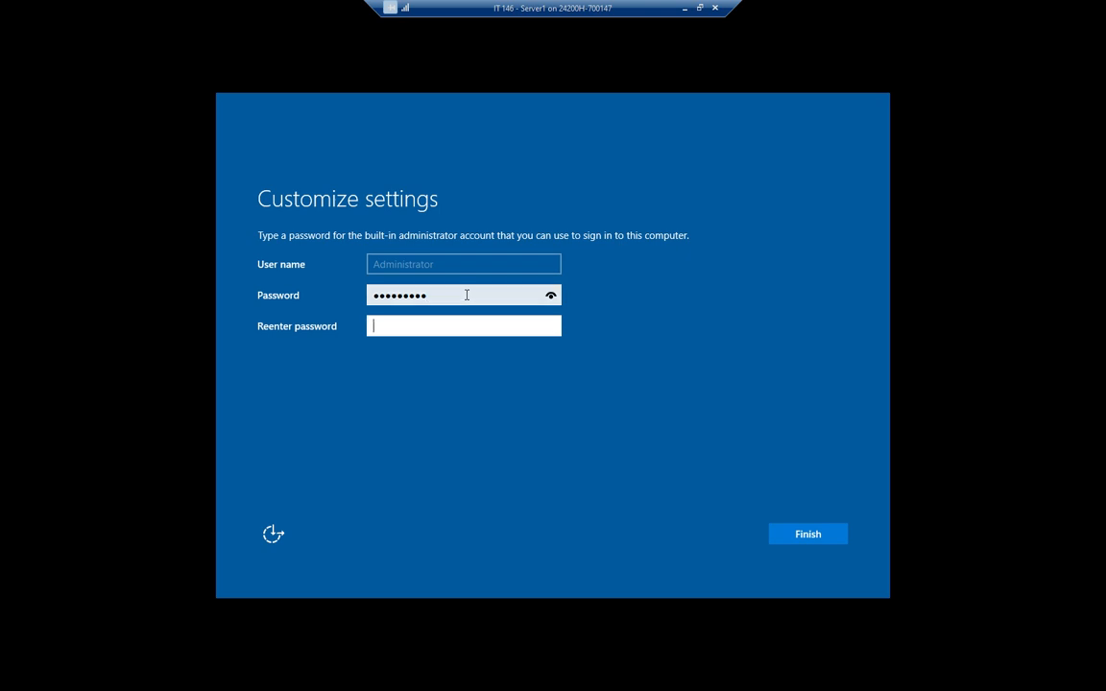
text(•••••••••)
click(795, 532)
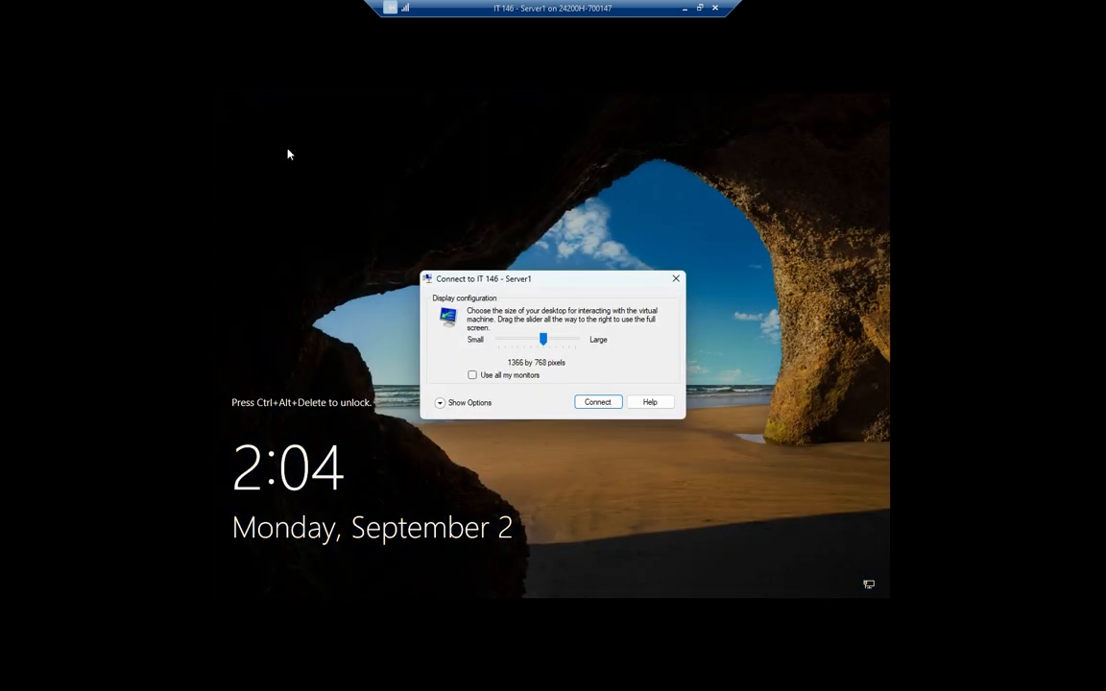
Step: Connect at 1366 by 768, go full screen, and sign in with the Administrator password
click(598, 402)
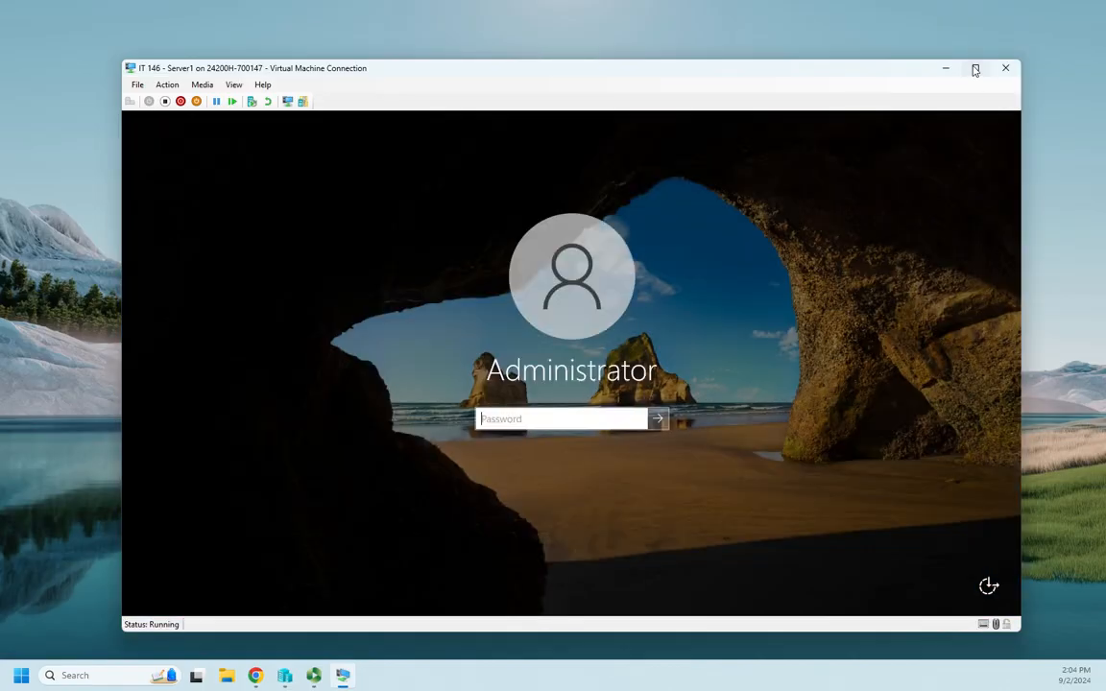
click(976, 69)
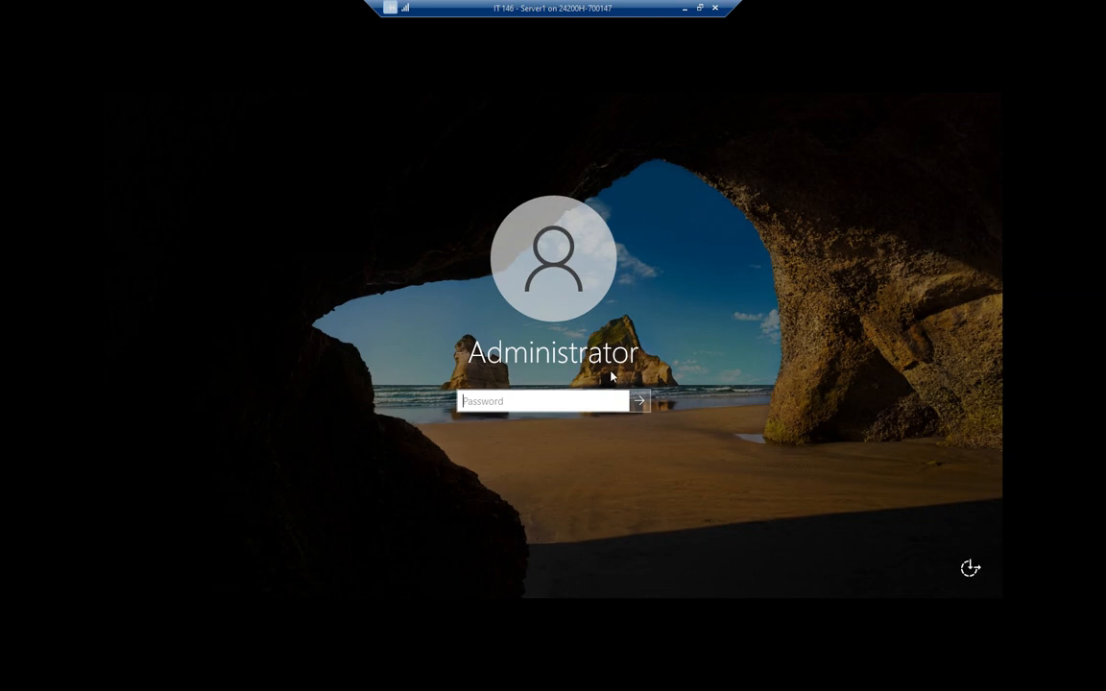
text(Pa$$w0rd)
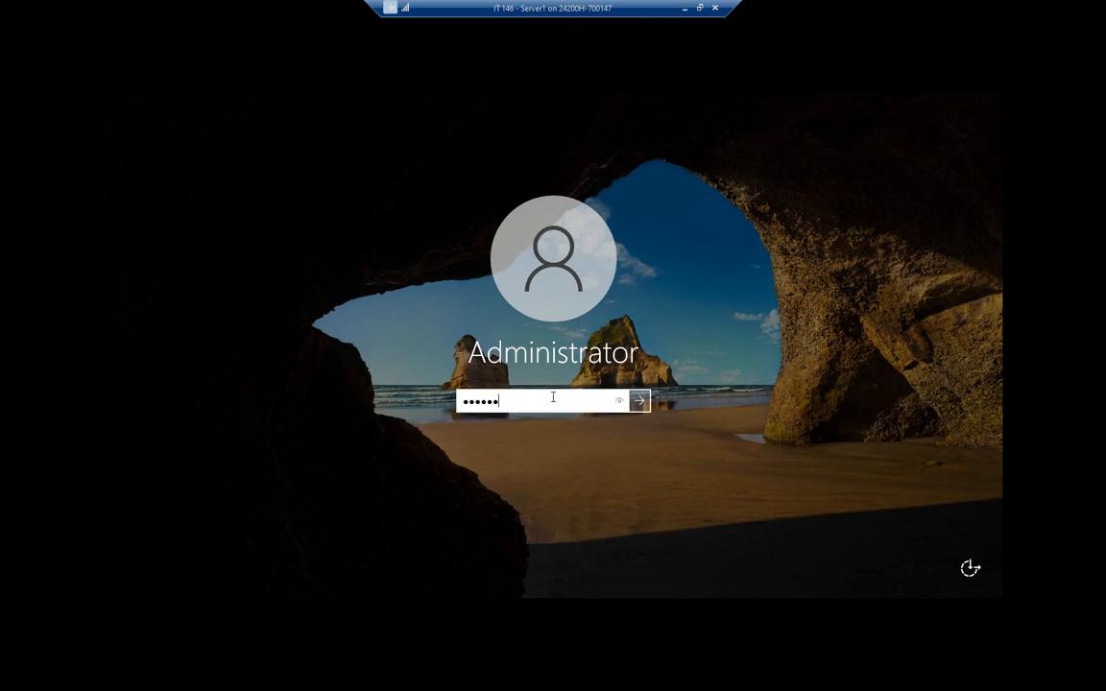
key(Return)
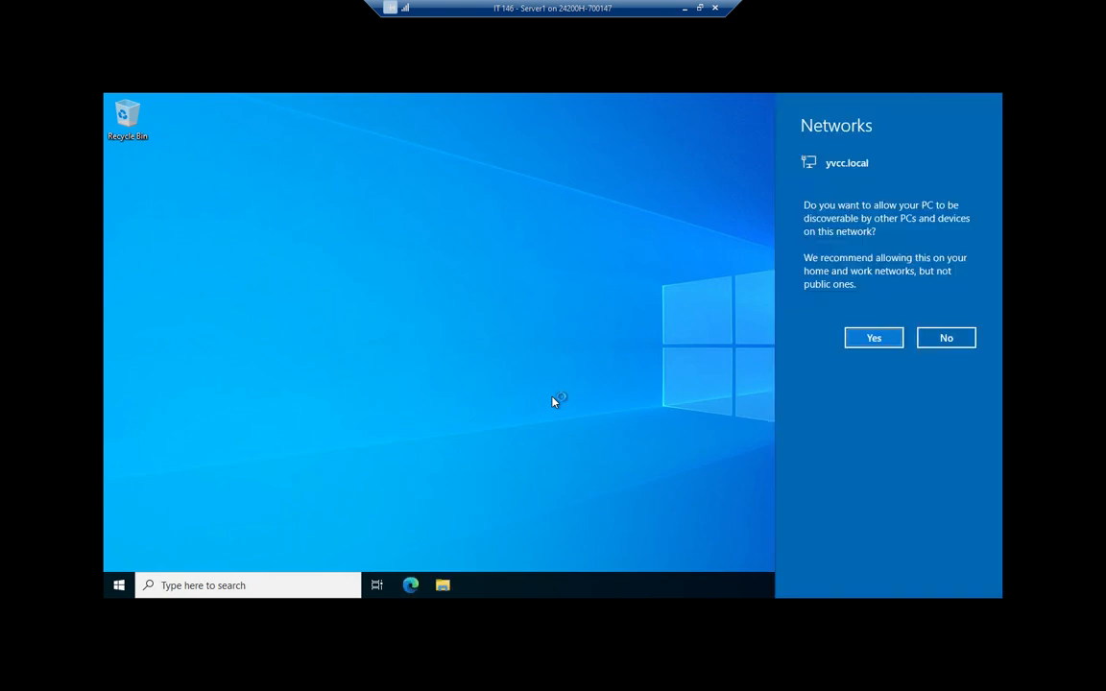
Step: Answer No to network discoverability and close the Windows Admin Center pop-up in Server Manager
click(946, 337)
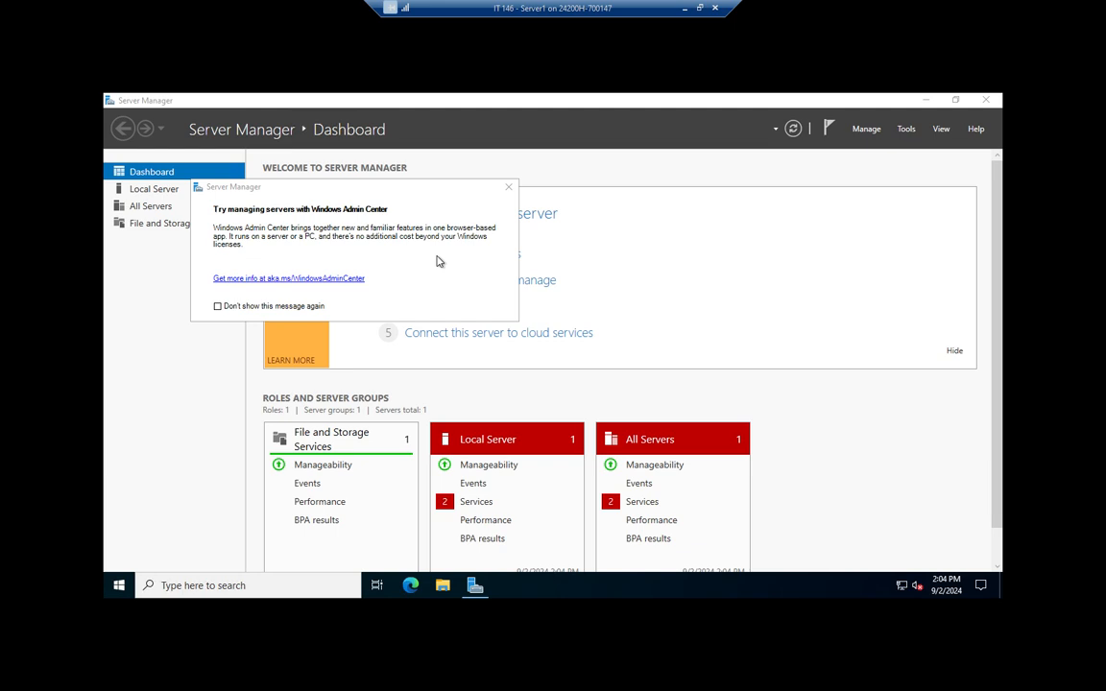
click(508, 186)
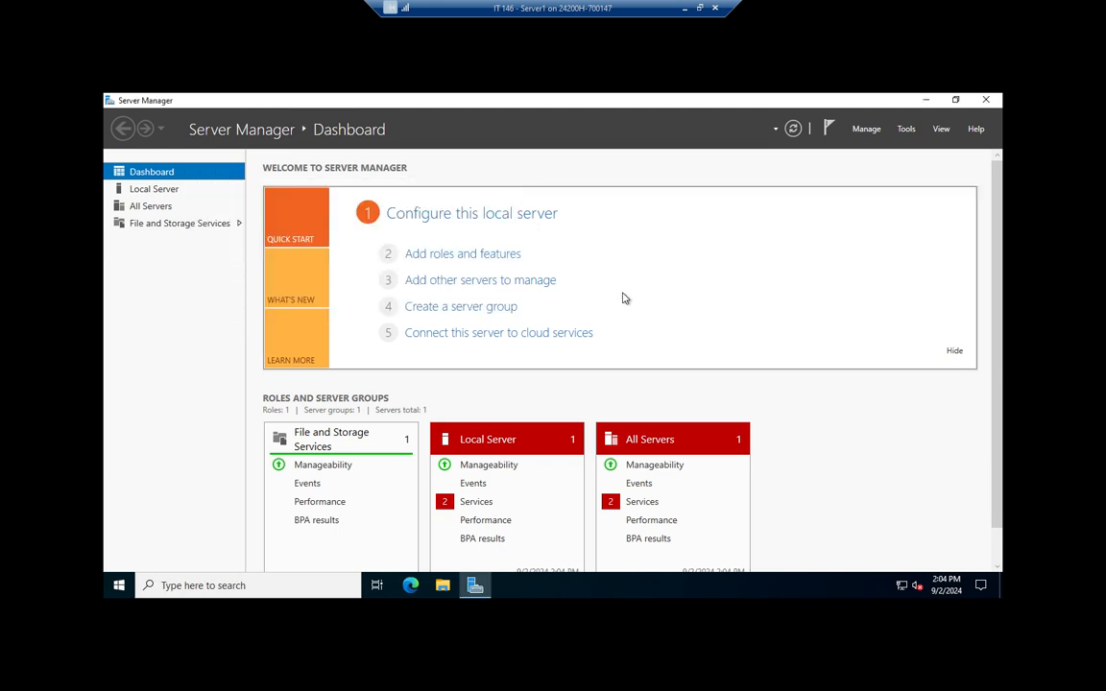
scroll(847, 445, down, 1)
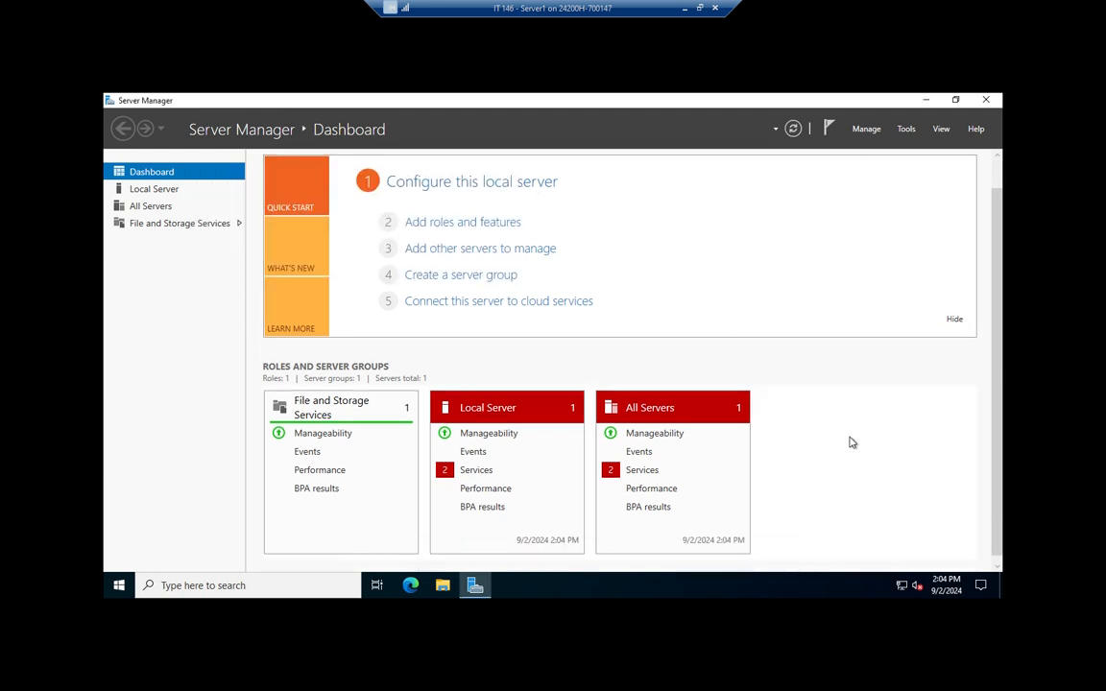
scroll(857, 443, up, 1)
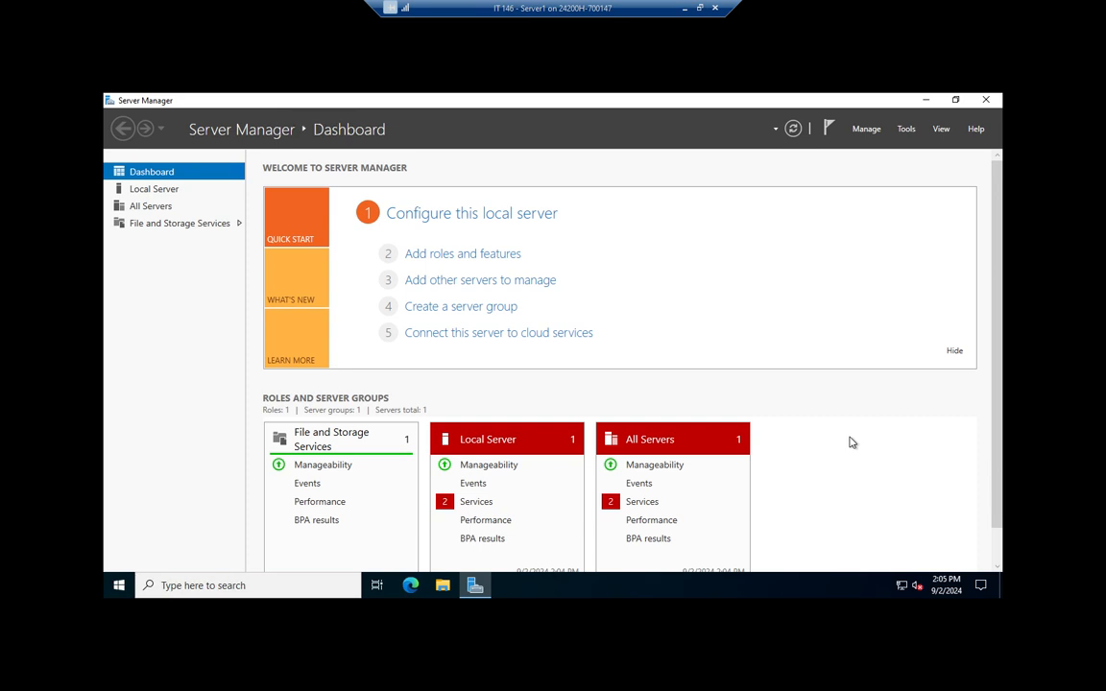
Step: Rename the computer to Server1 in System Properties and choose Restart Later
click(448, 219)
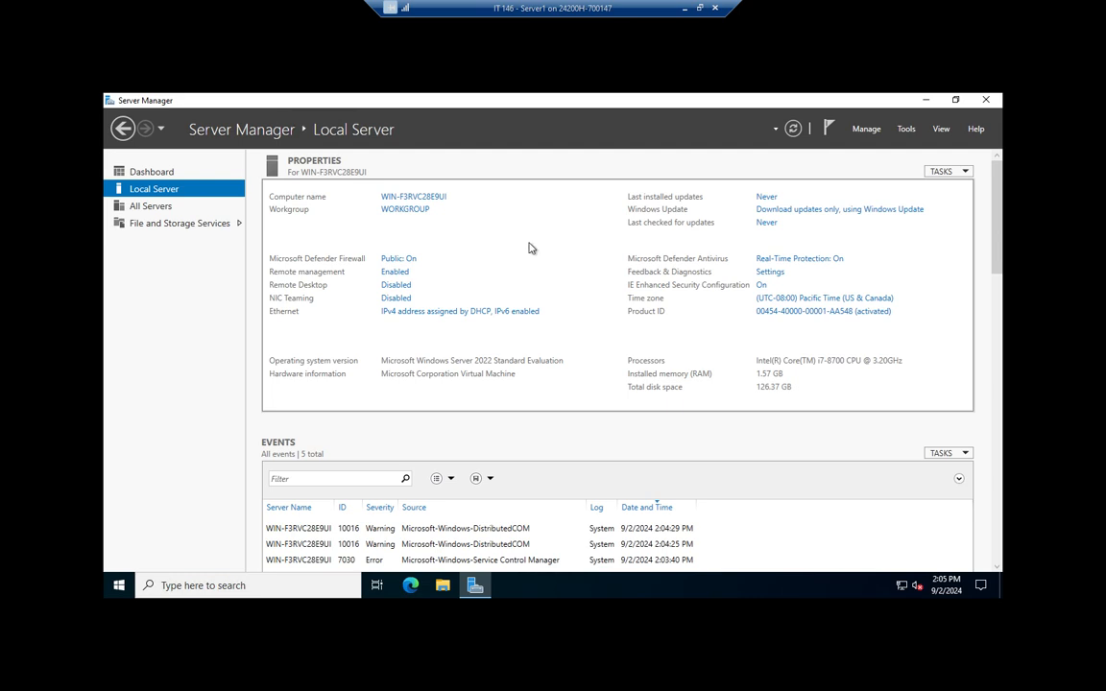
click(429, 201)
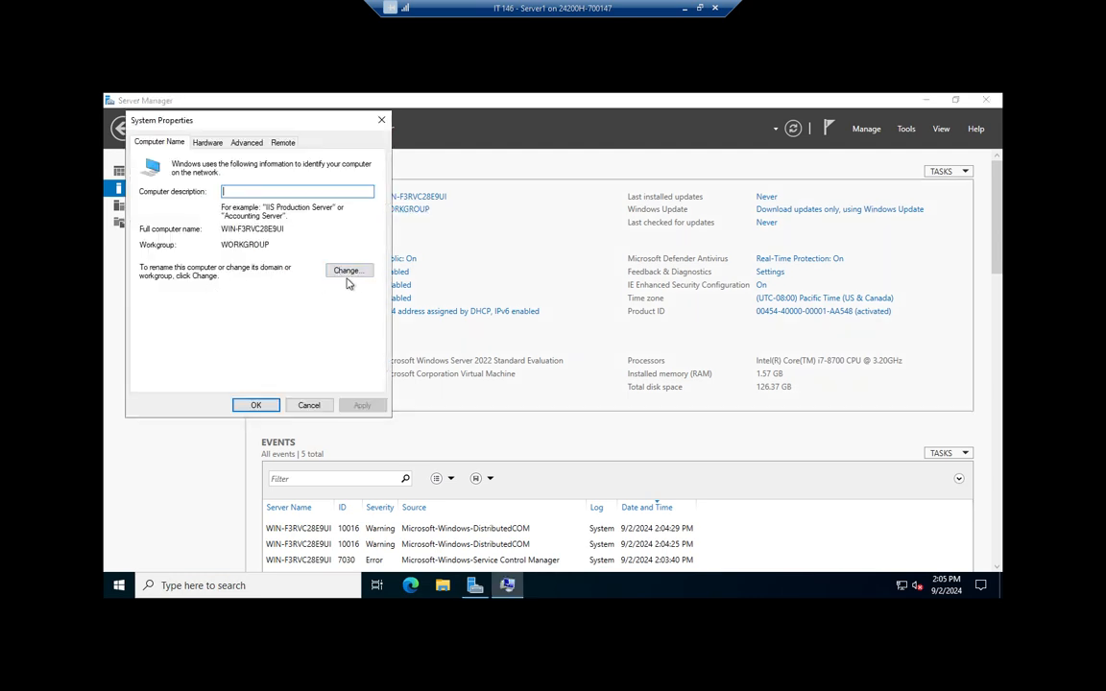
click(351, 272)
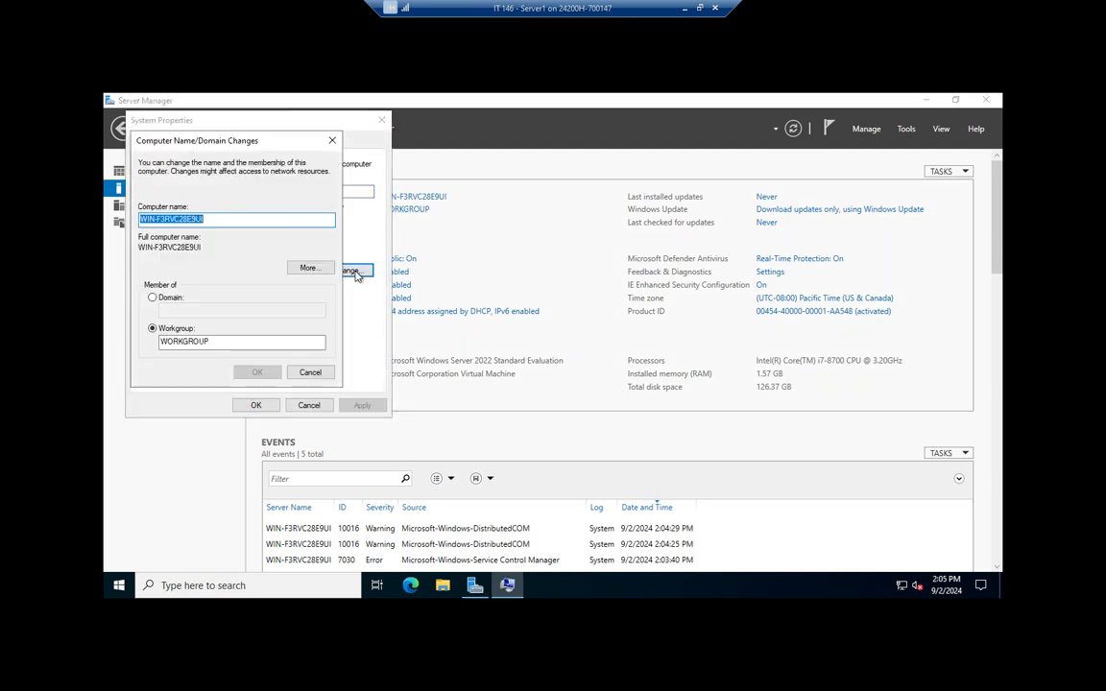
click(332, 141)
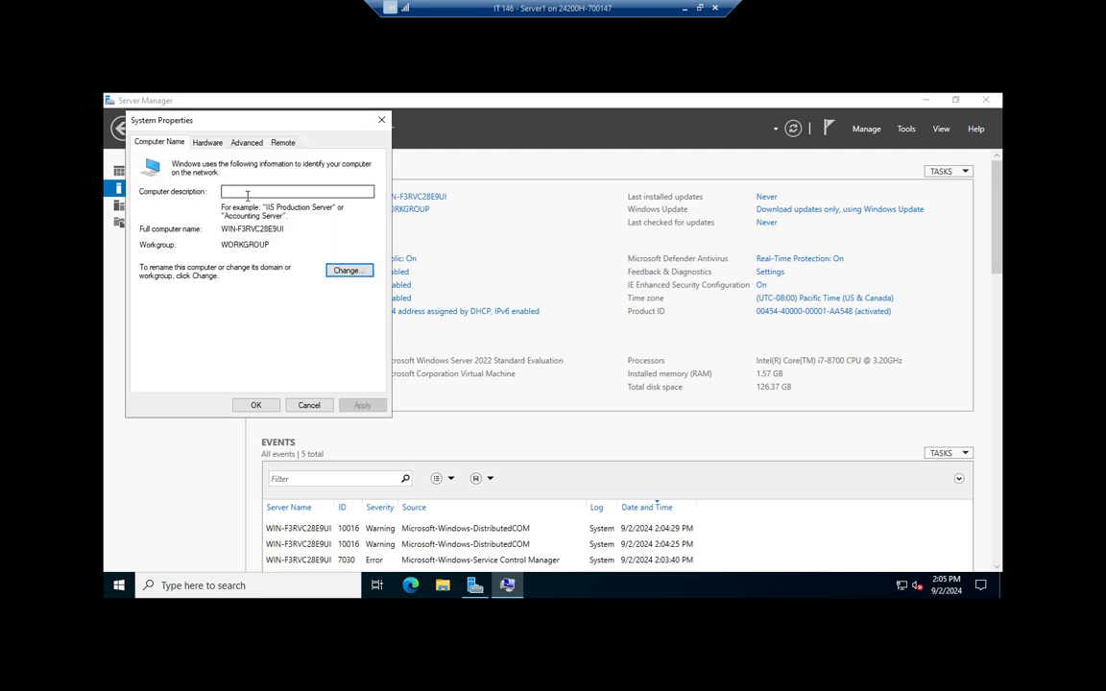
click(348, 270)
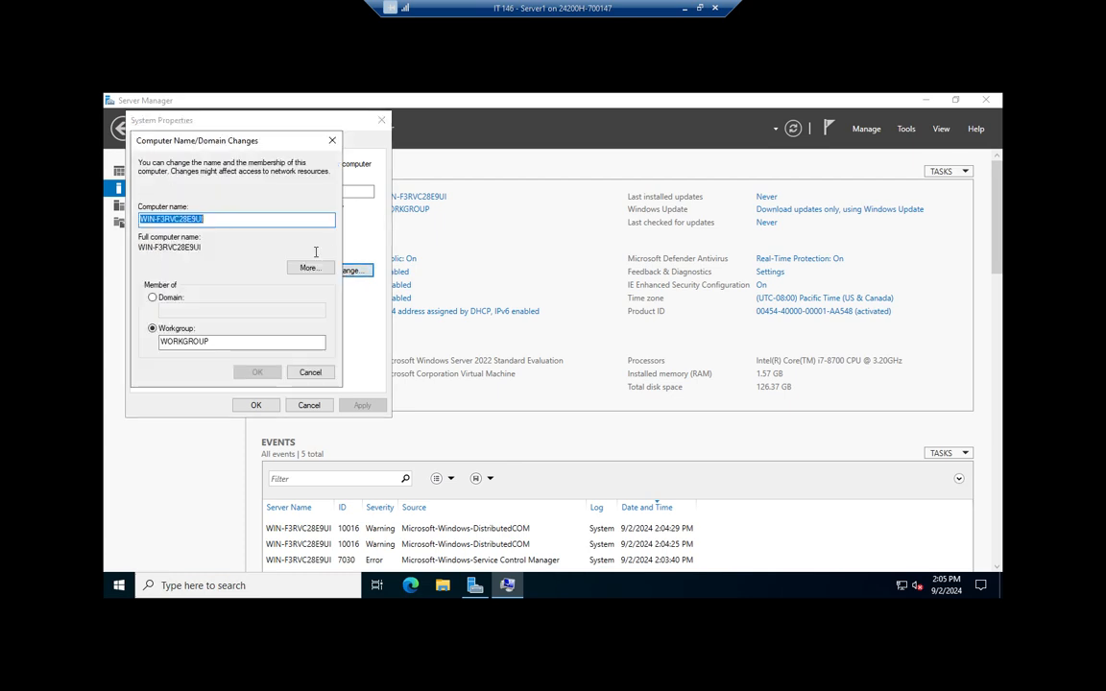
text(Server)
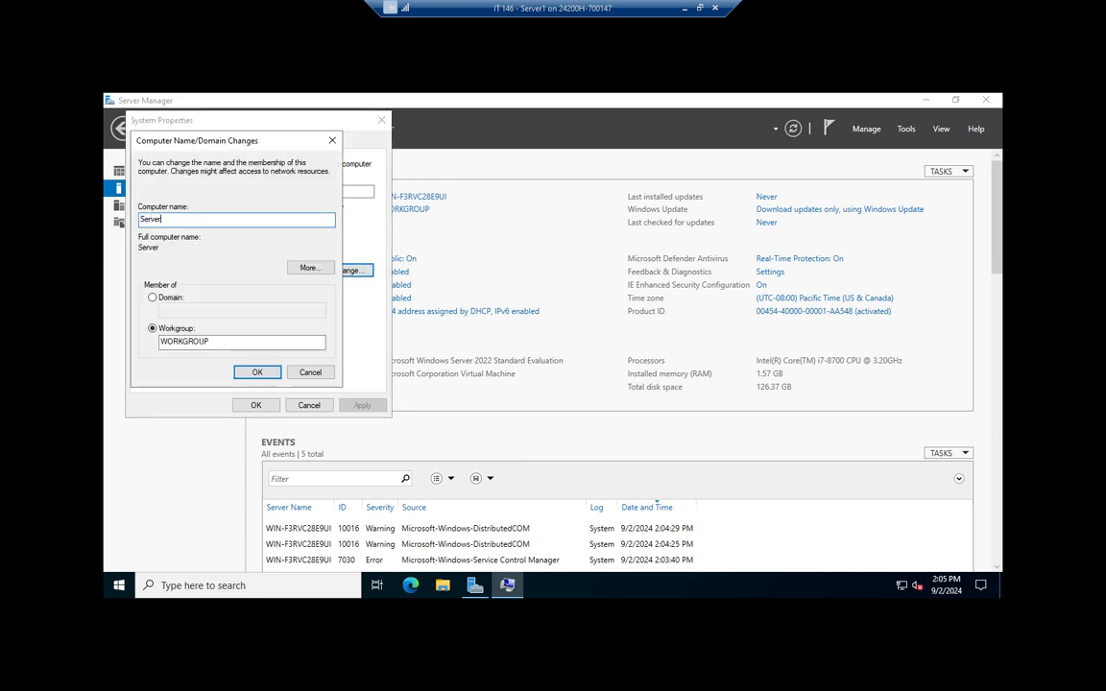
text(1)
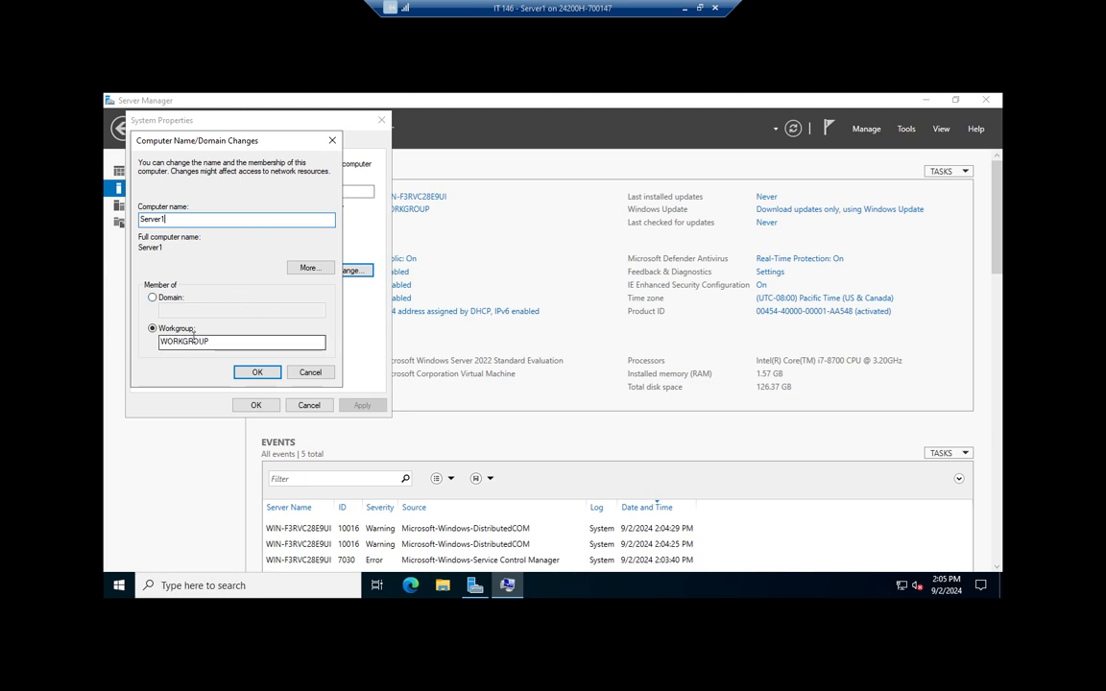
click(259, 375)
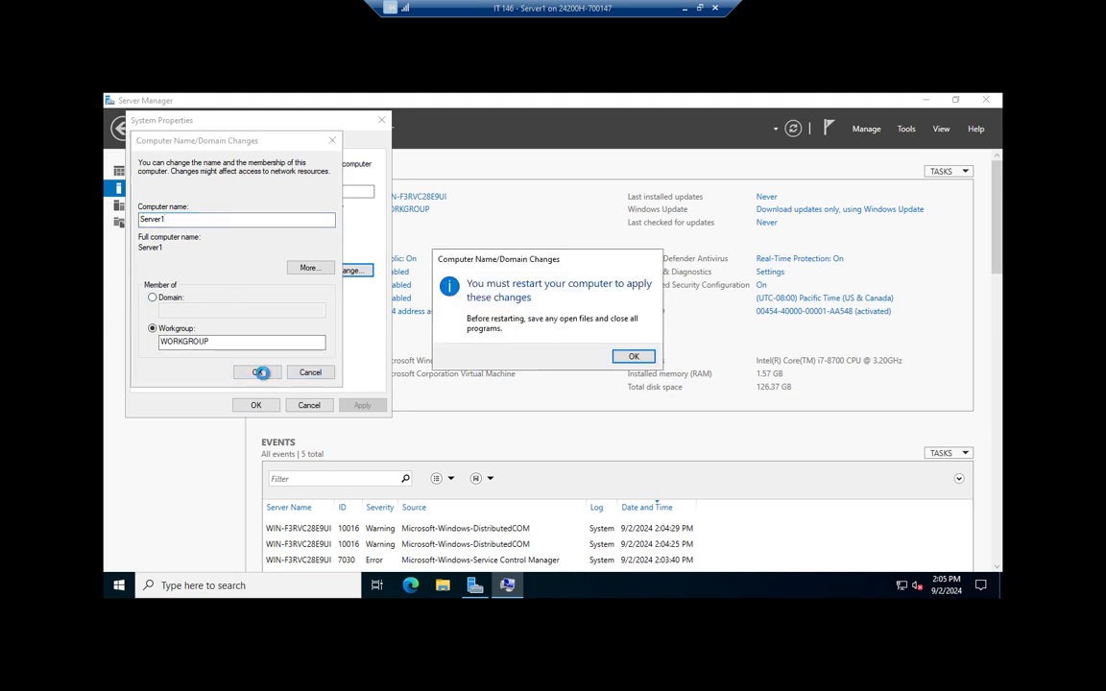
click(638, 356)
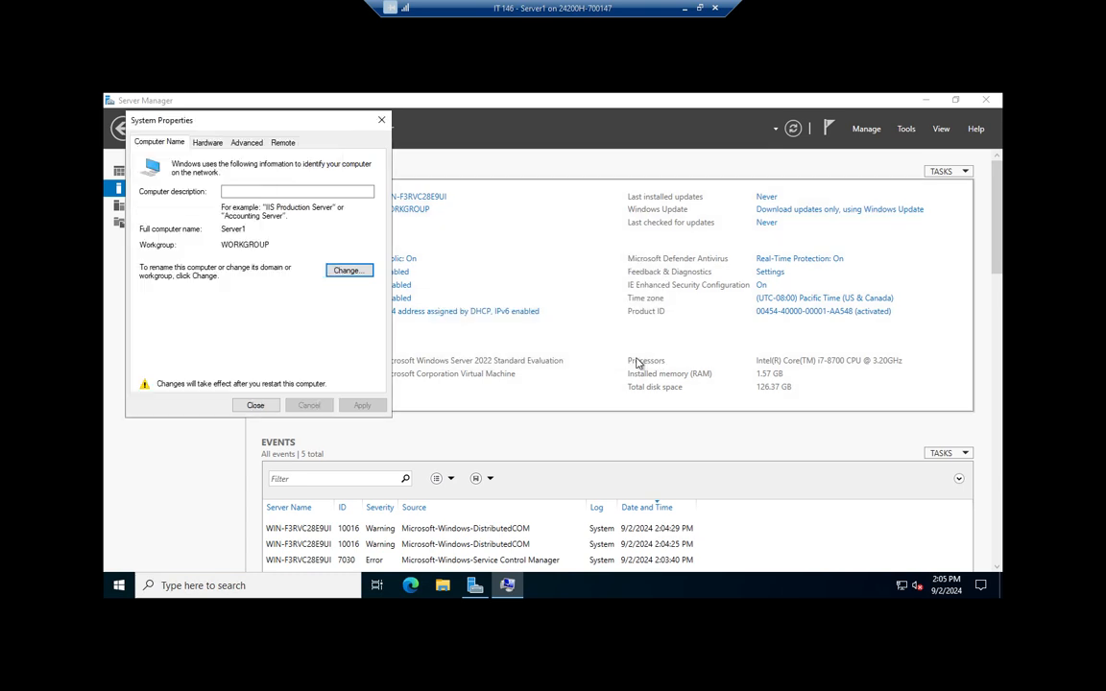
click(256, 405)
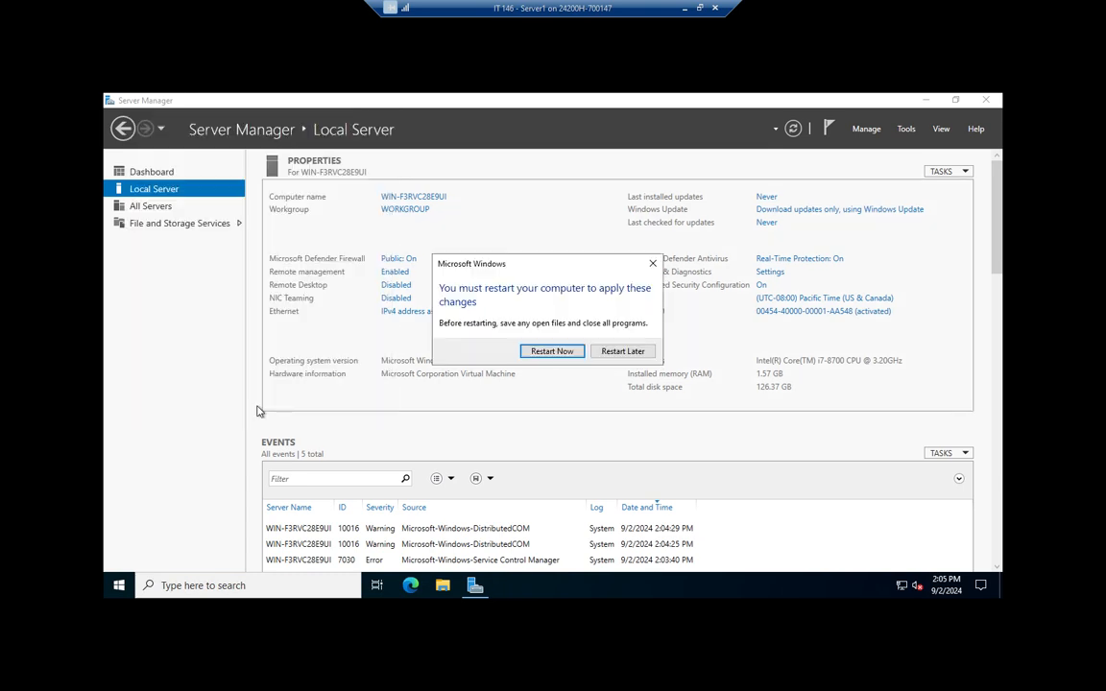
click(622, 352)
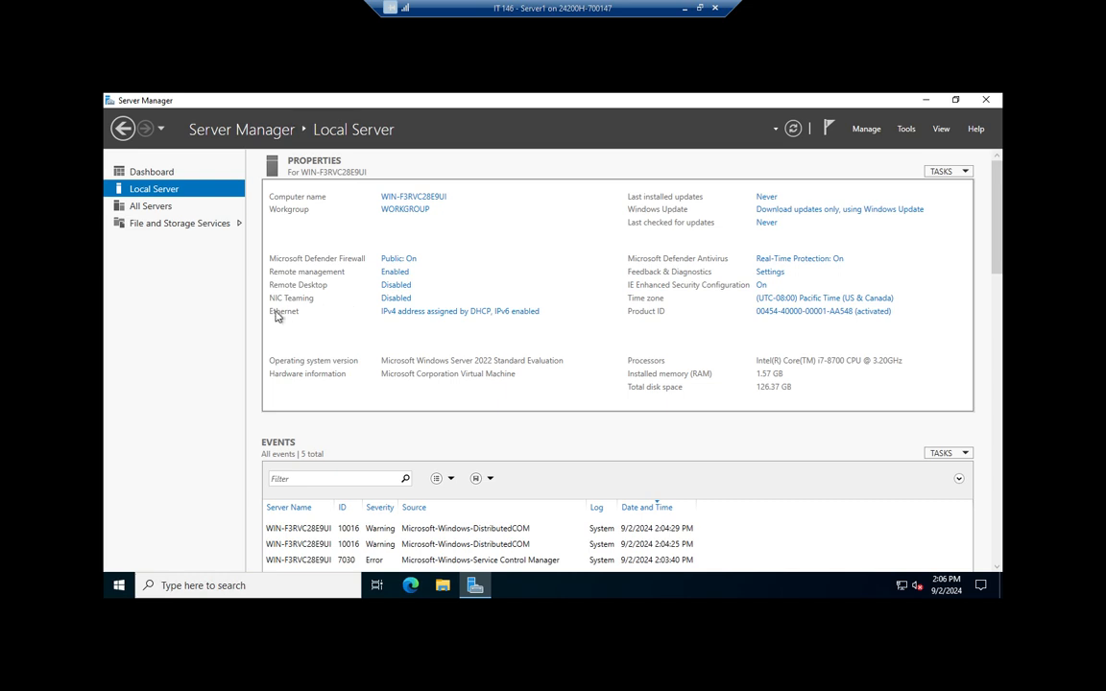
Step: Open the Internet Protocol Version 4 (TCP/IPv4) properties of the Ethernet adapter in Network Connections
click(434, 313)
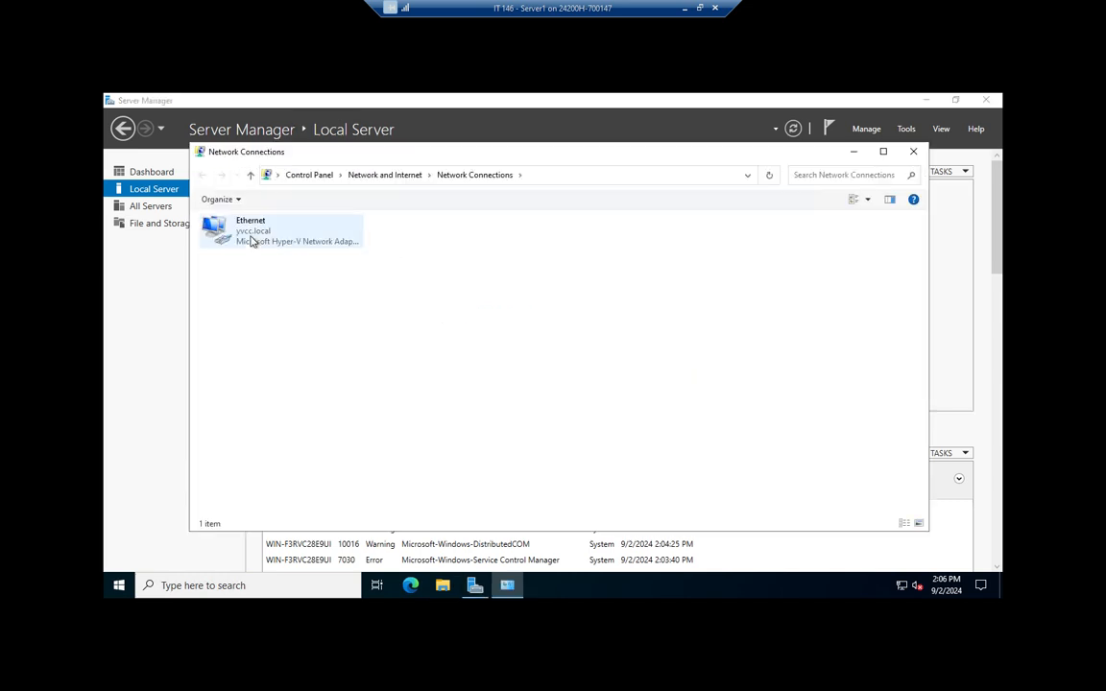
click(913, 150)
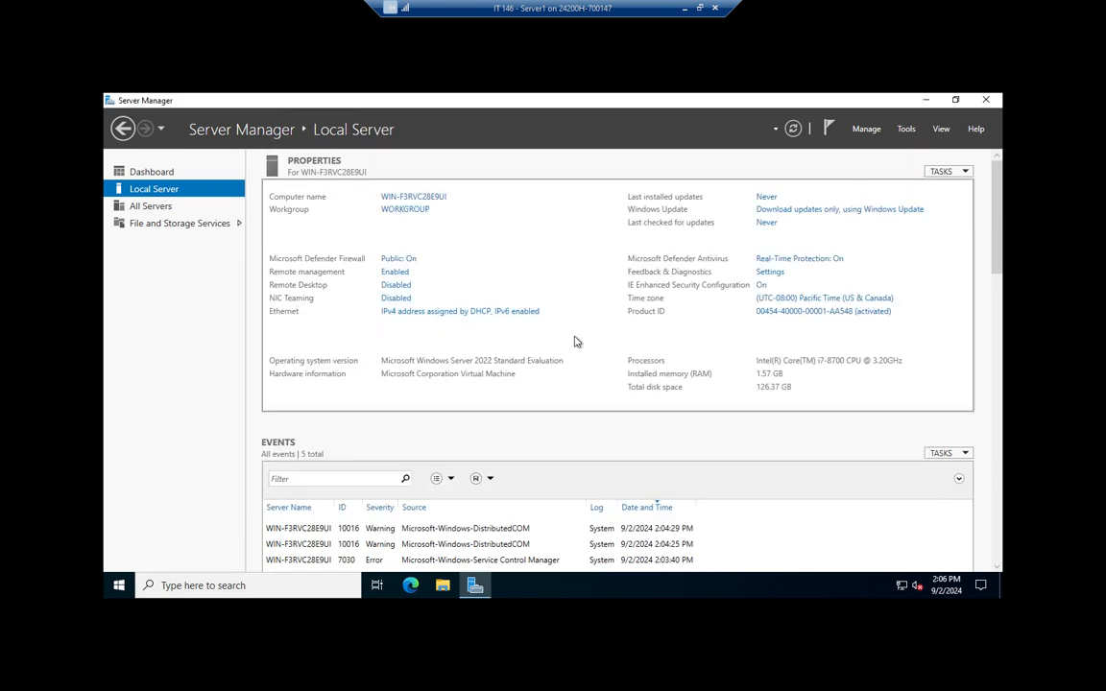
click(426, 313)
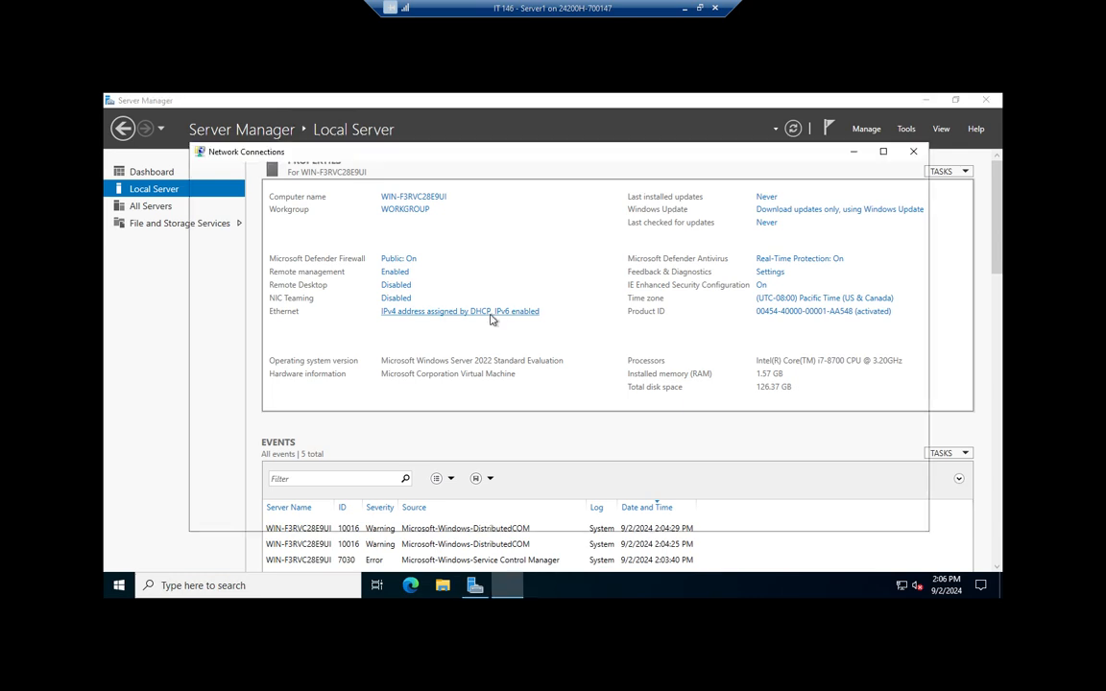
right_click(248, 231)
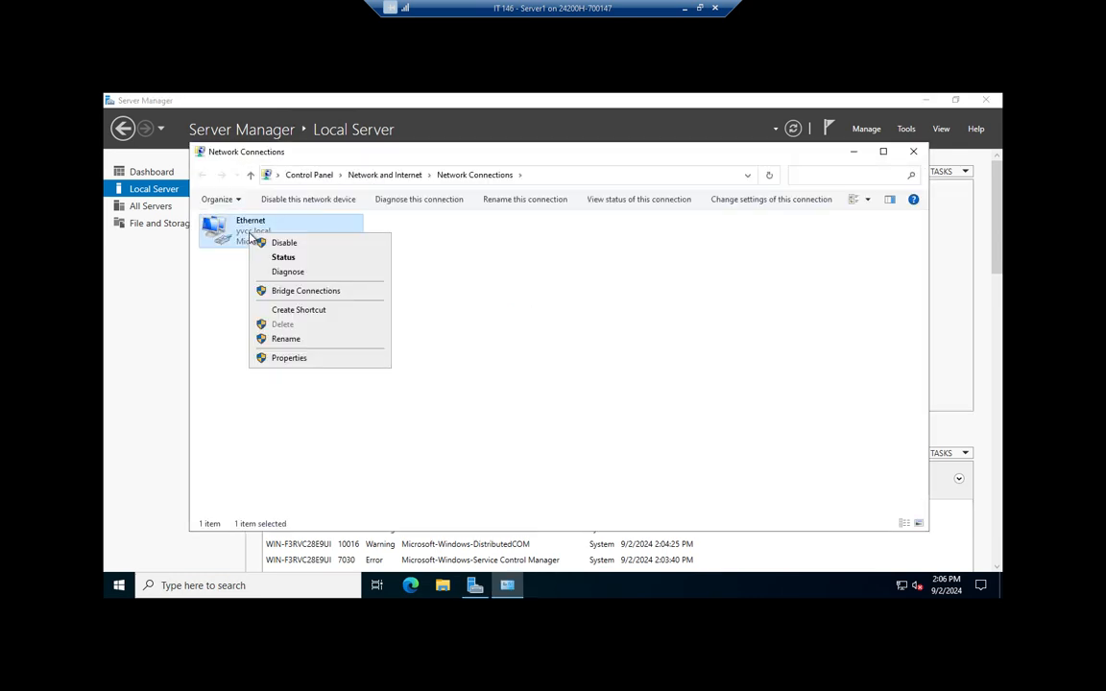
click(280, 359)
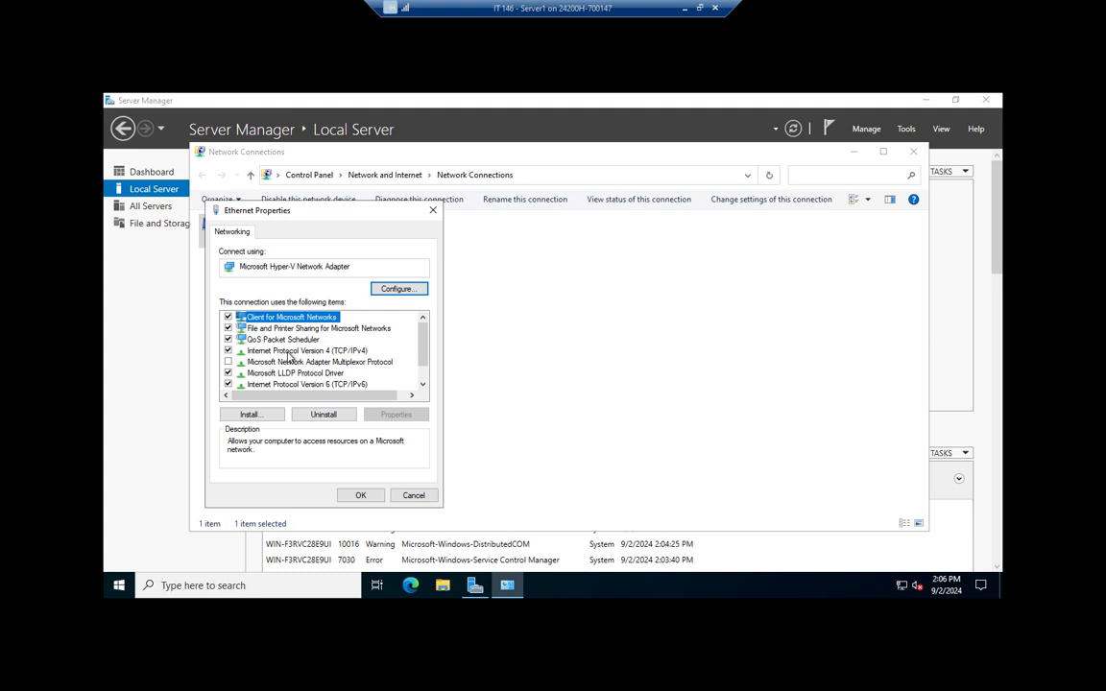
click(288, 352)
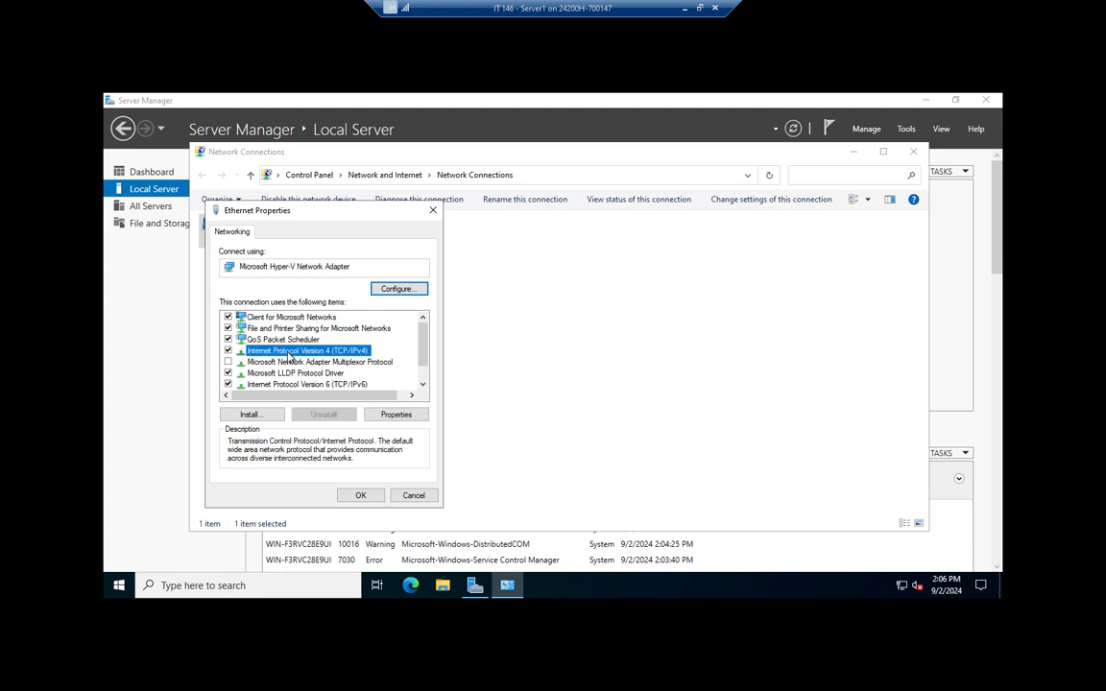
click(395, 415)
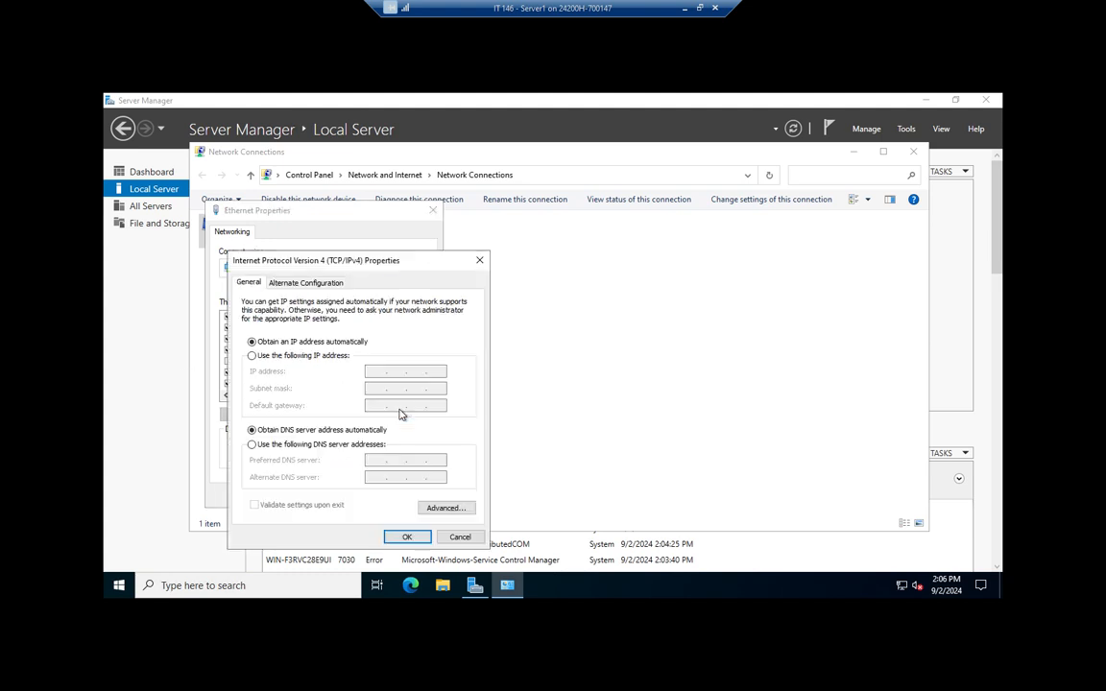
Step: Assign static IP 10.10.10.10, mask 255.255.255.0 and preferred DNS 127.0.0.1, then apply
click(303, 356)
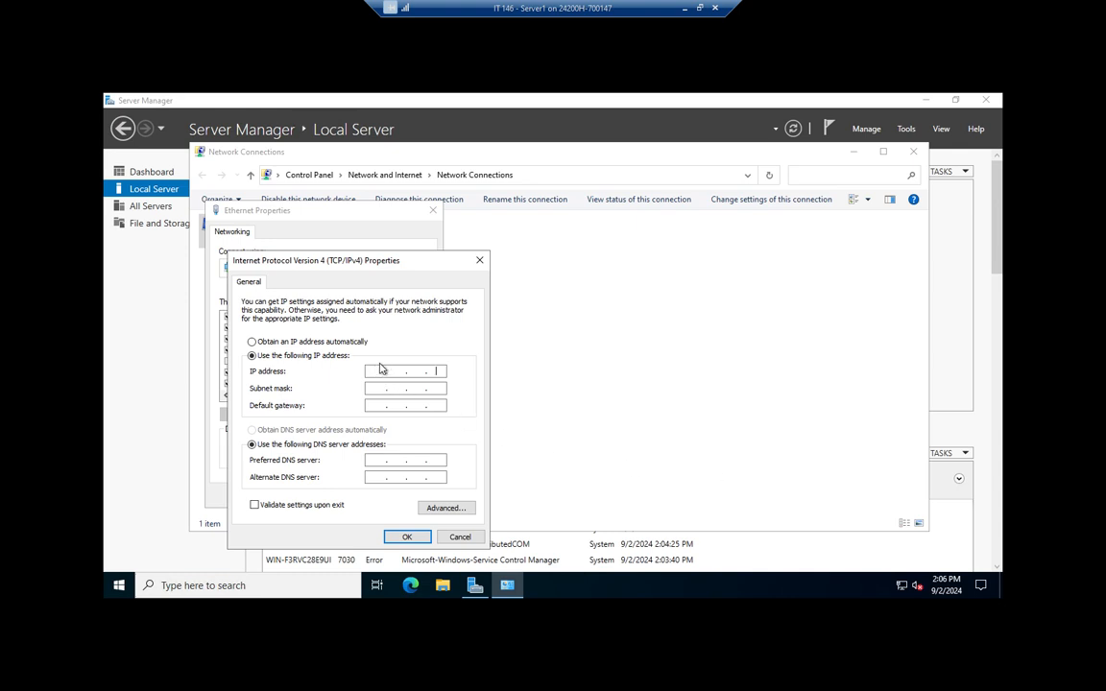
text(10)
key(BackSpace)
key(BackSpace)
key(BackSpace)
key(BackSpace)
key(BackSpace)
text(10.10.10.10)
key(Tab)
text(255.255.255)
key(Tab)
key(Tab)
key(Tab)
text(127.0.0.1)
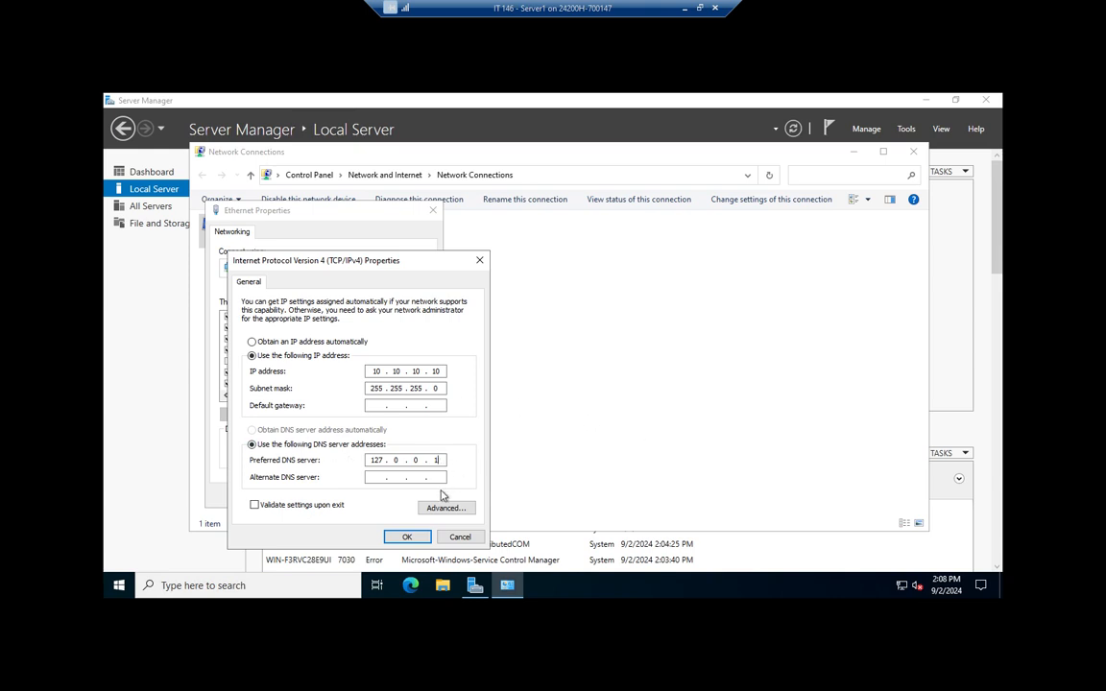
click(417, 536)
Step: Close Ethernet Properties and Network Connections, then refresh Local Server to show 10.10.10.10
click(362, 498)
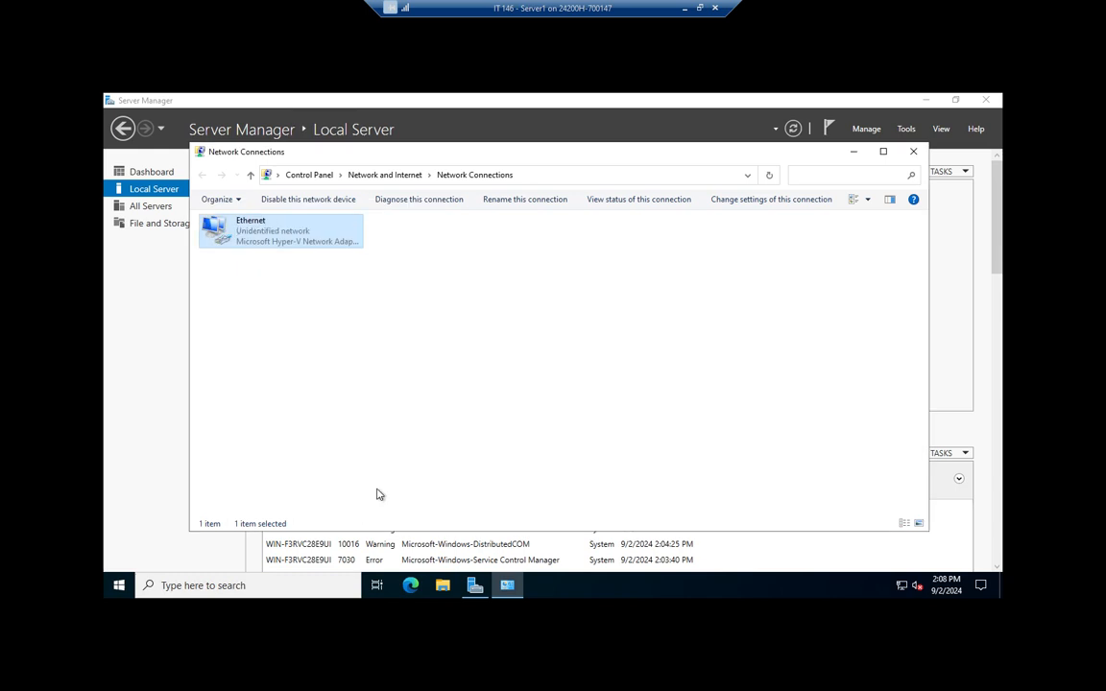
click(913, 151)
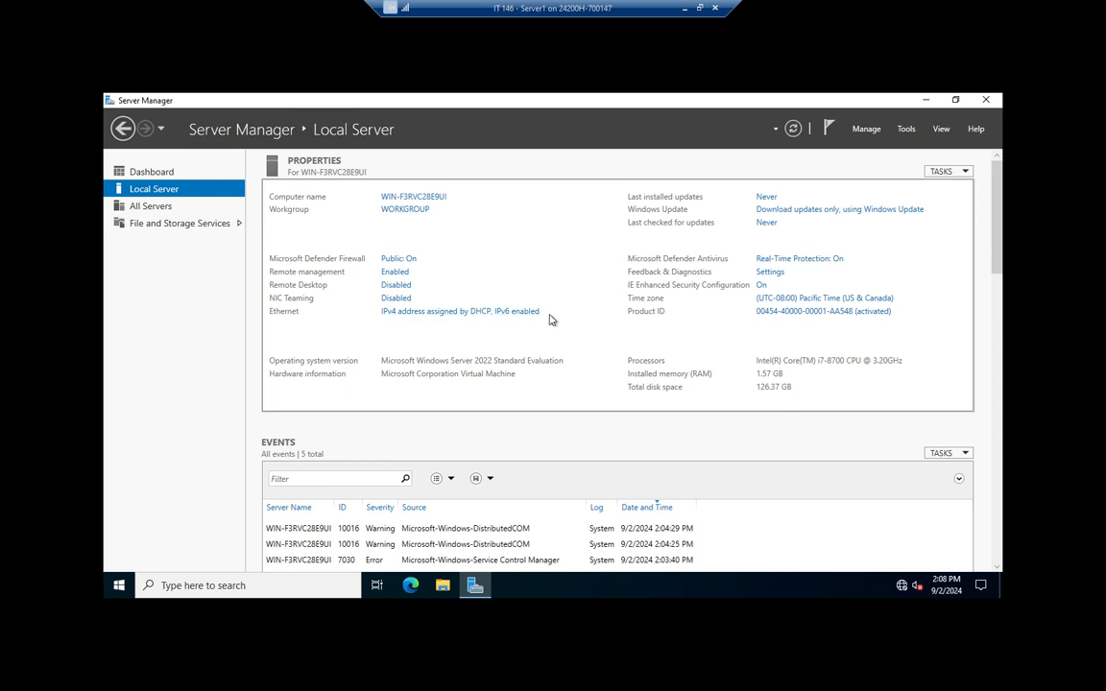
click(793, 129)
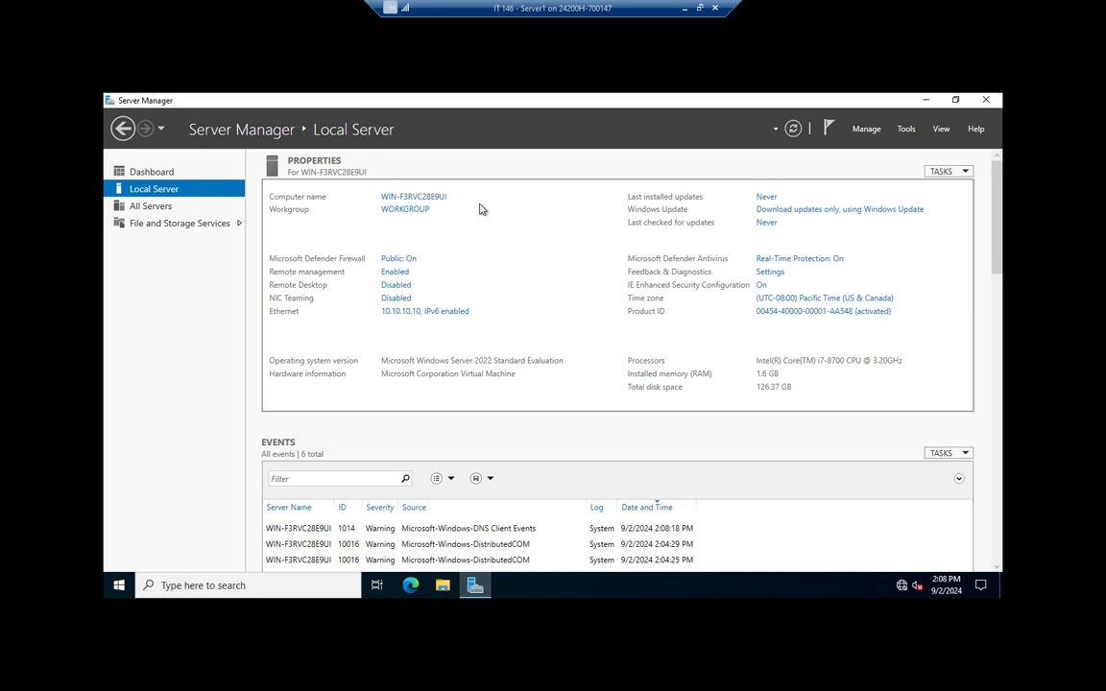
Step: Restart from the Start menu with reason 'Operating System: Reconfiguration (Planned)'
click(119, 586)
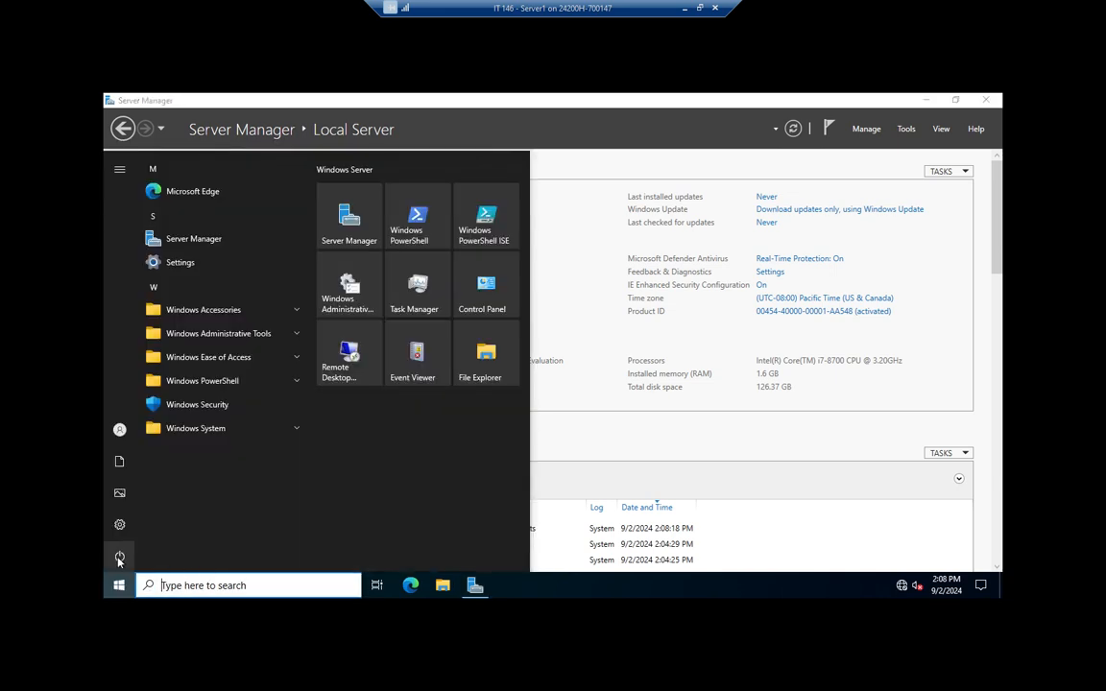
click(119, 557)
click(144, 524)
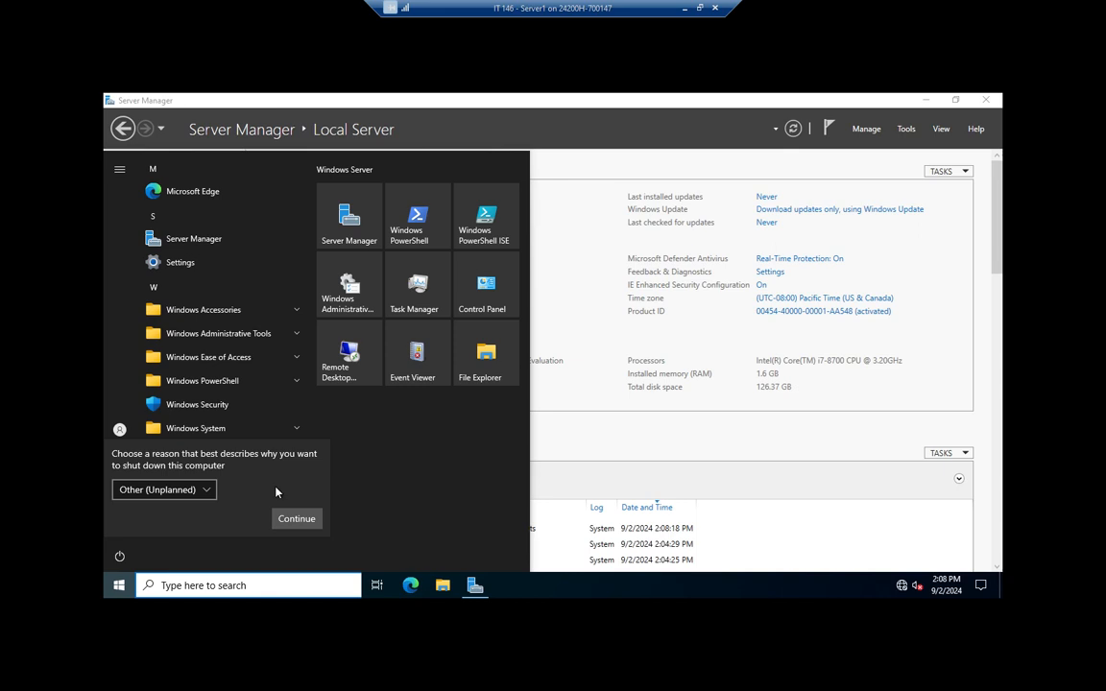
click(209, 491)
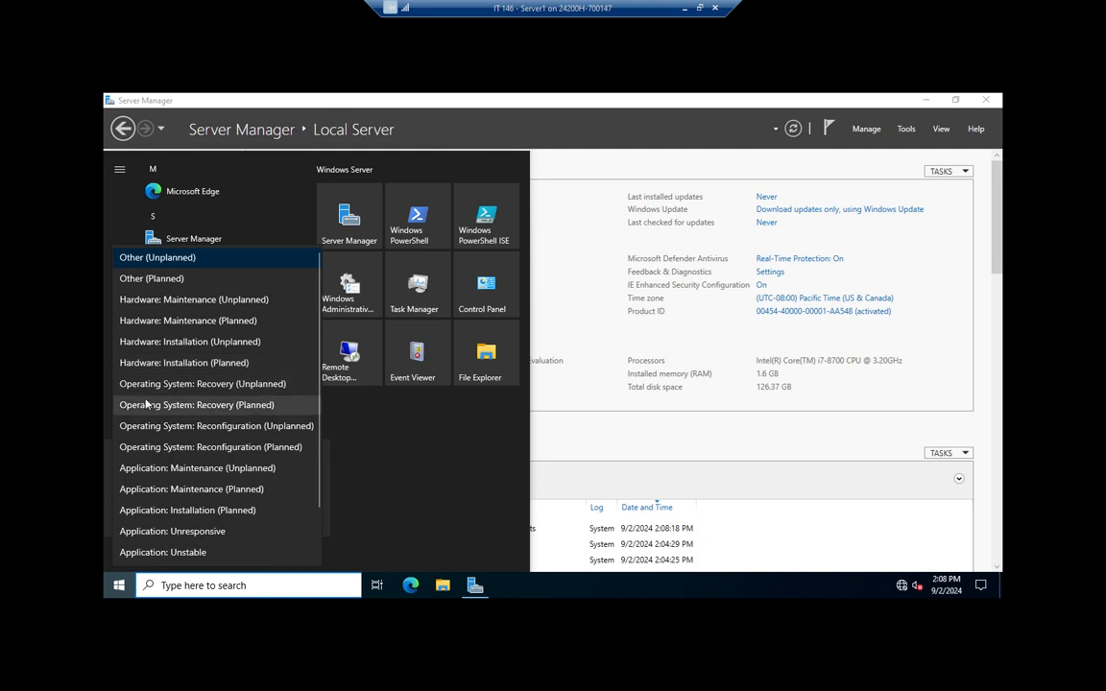
click(199, 447)
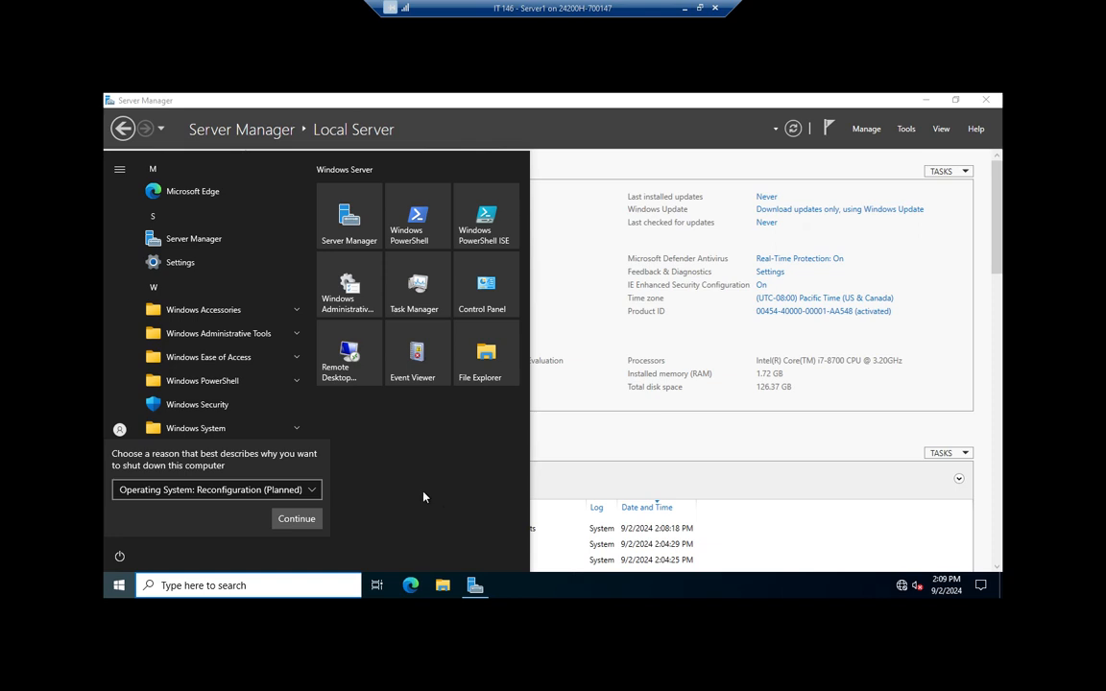
click(299, 519)
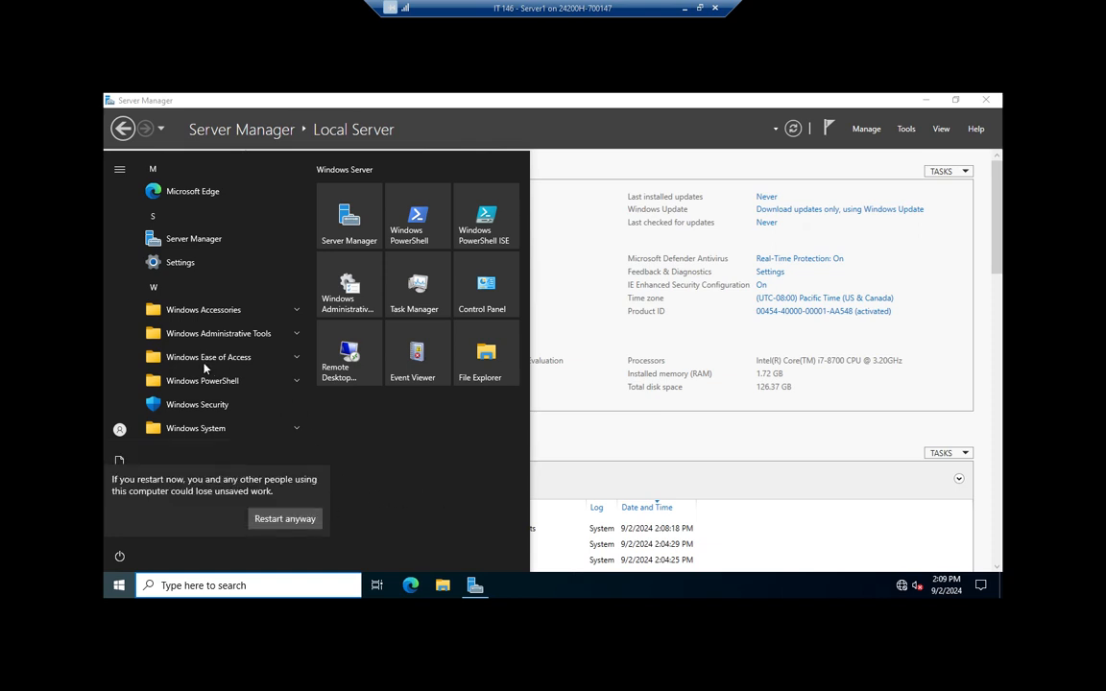